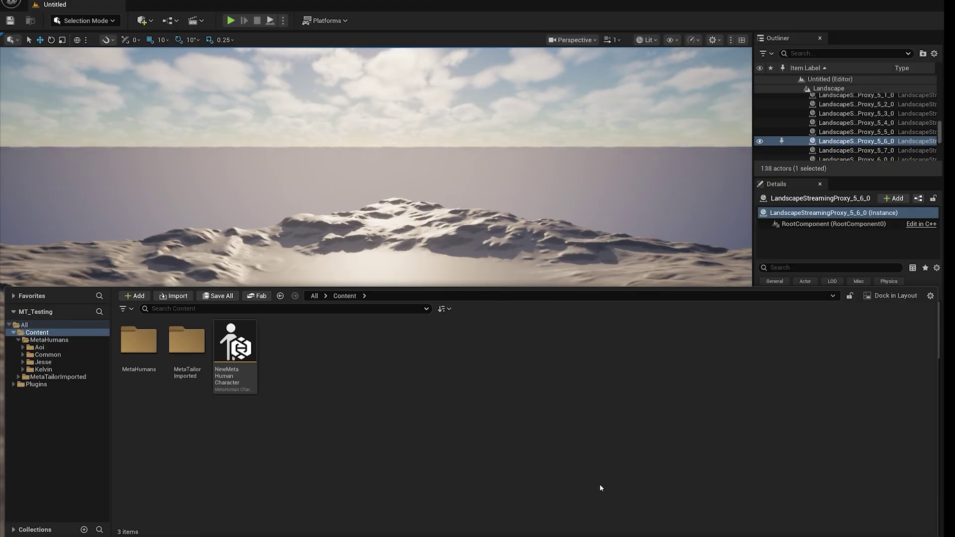
# Bring up the Epic Games Launcher's Unreal Engine Library listing engine versions 5.5.4 and 5.6.0.
pyautogui.click(657, 503)
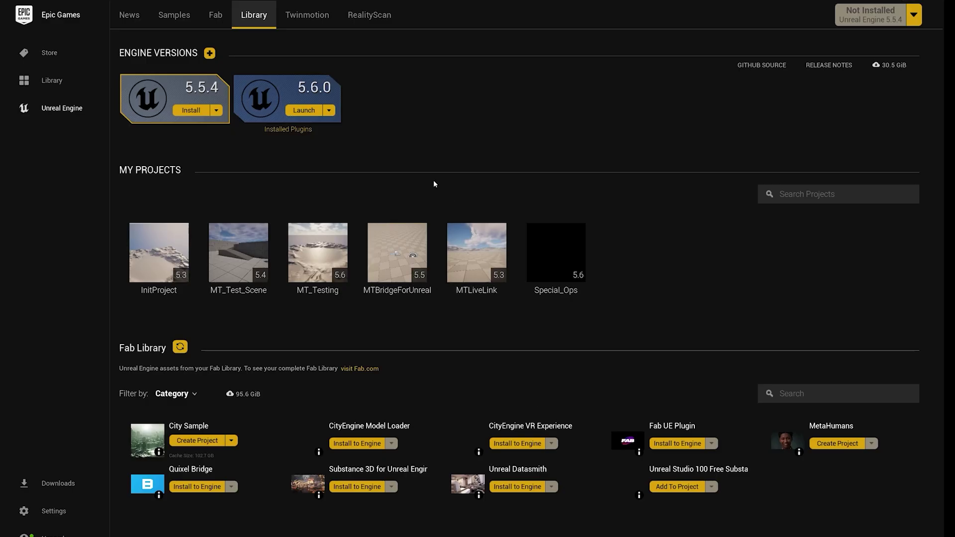
# Check engine 5.6.0's installation options to confirm MetaHuman Creator Core Data is enabled.
pyautogui.click(329, 110)
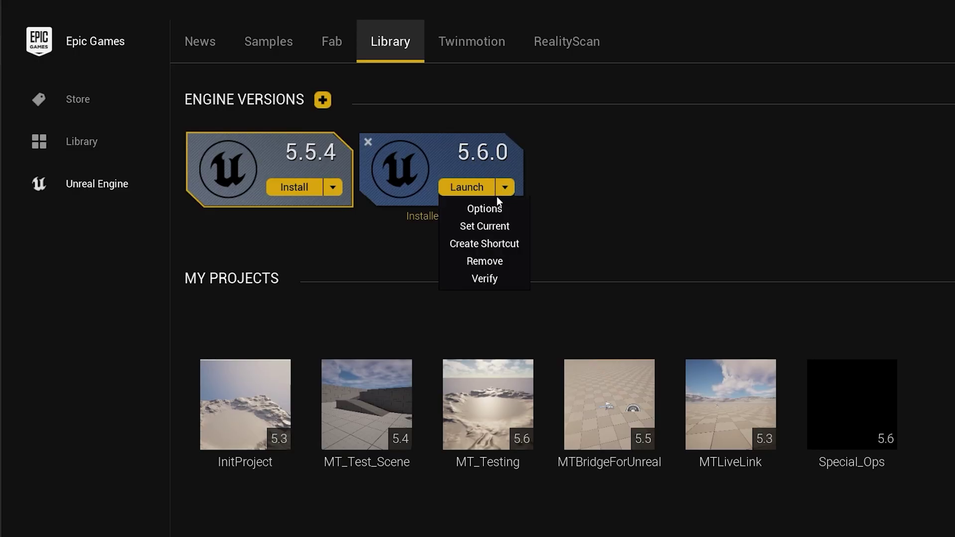
pyautogui.click(495, 211)
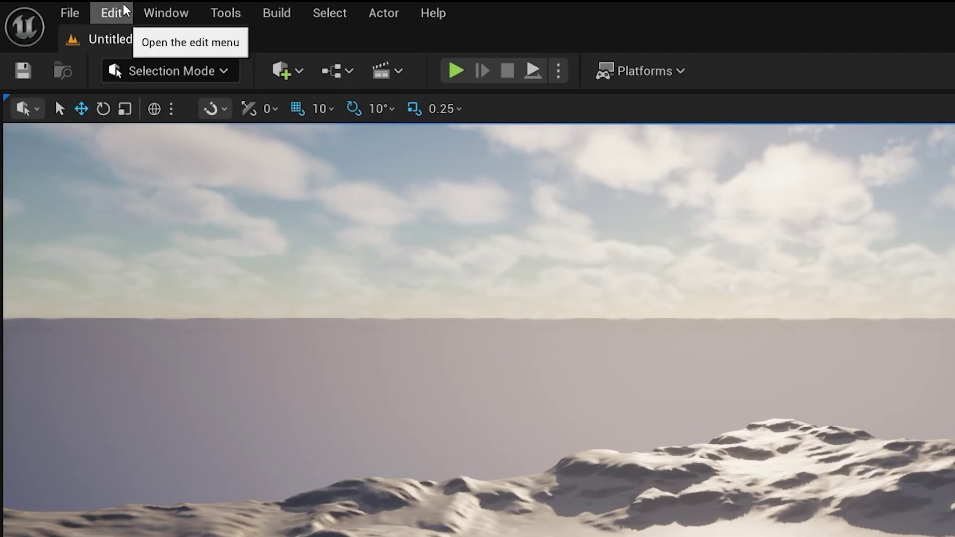
pyautogui.click(111, 12)
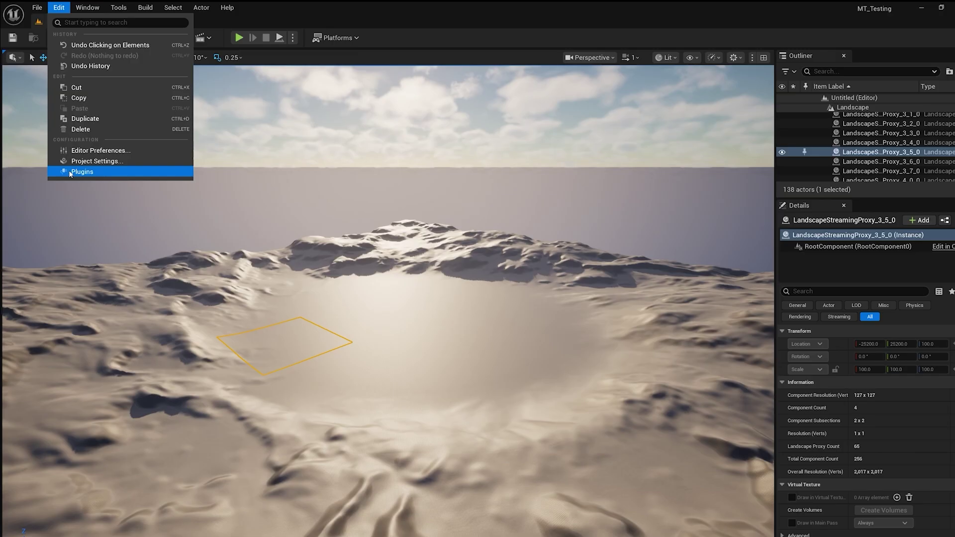
pyautogui.click(149, 326)
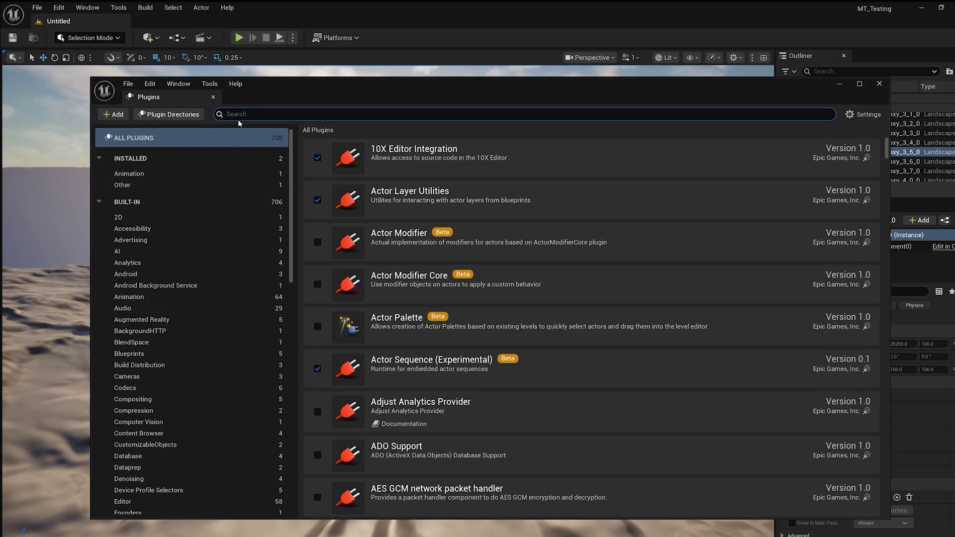
pyautogui.write('metahu')
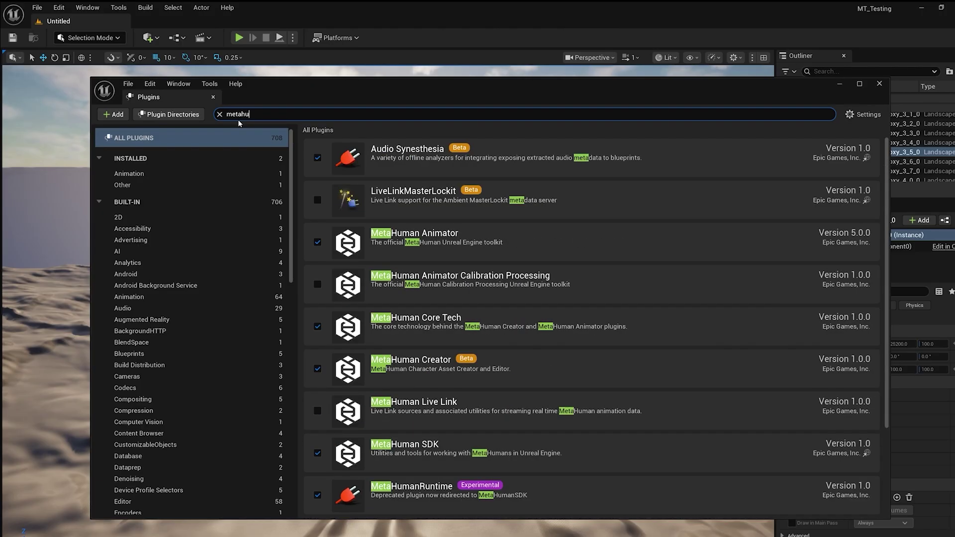
pyautogui.write('man')
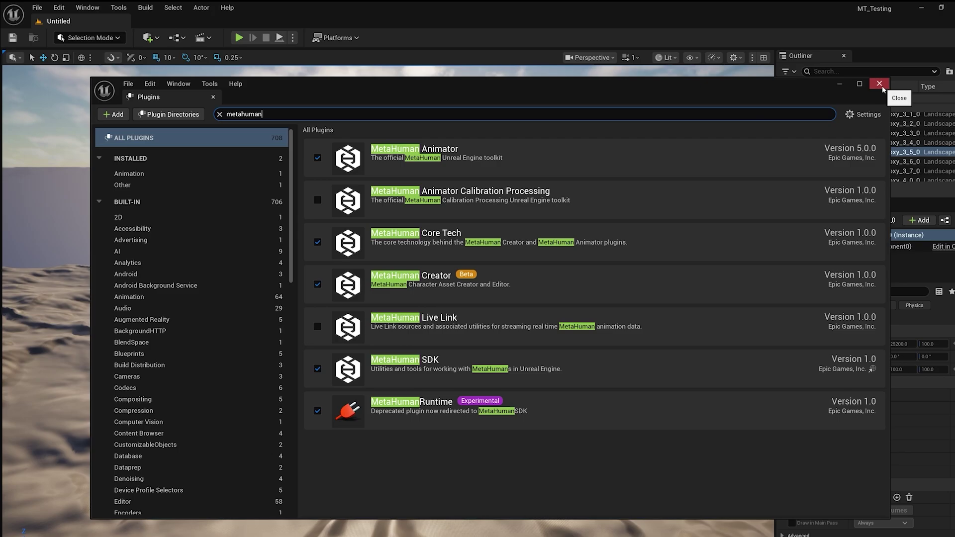
pyautogui.click(881, 84)
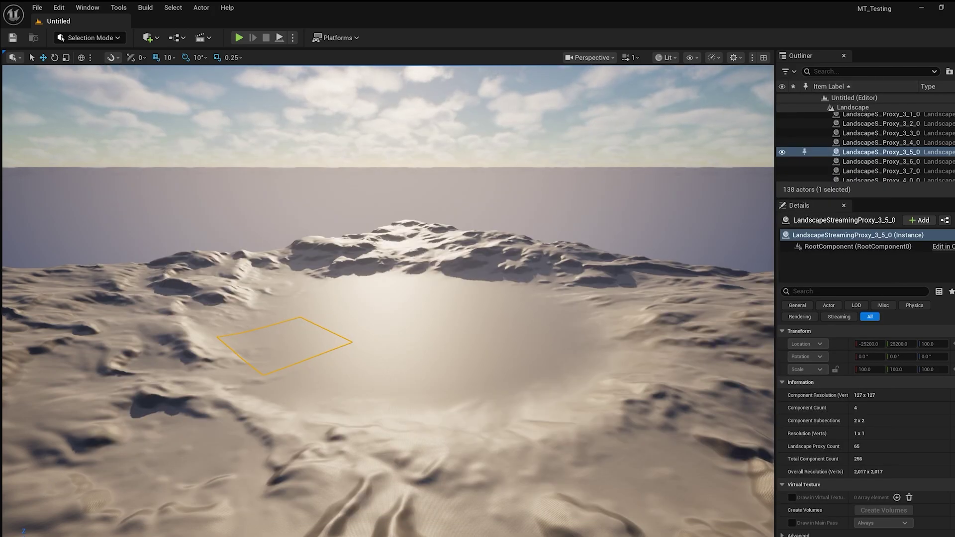
# Create a MetaHuman Character asset named Tutorial_MH_1 in Content and open it in the character editor.
pyautogui.hotkey('ctrl', 'space')
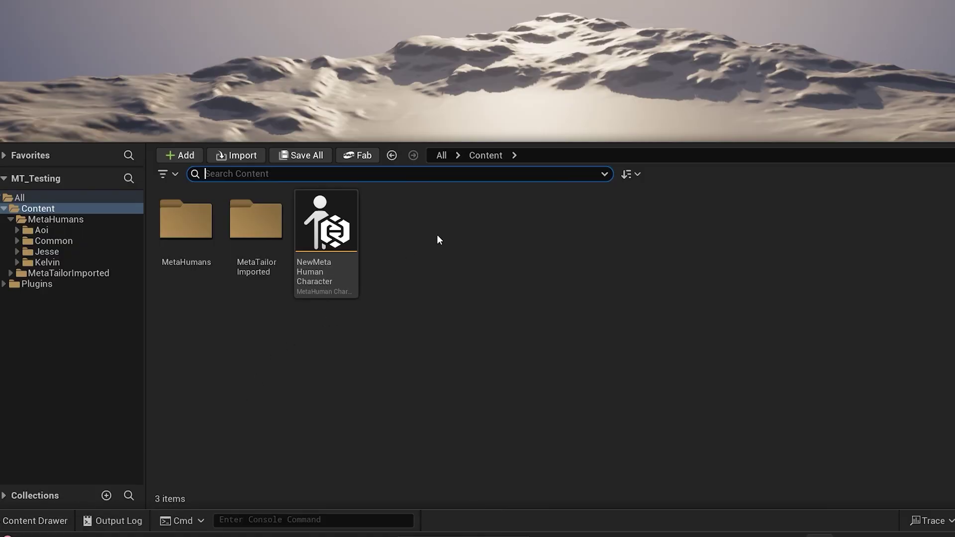
pyautogui.rightClick(440, 237)
pyautogui.moveTo(493, 199)
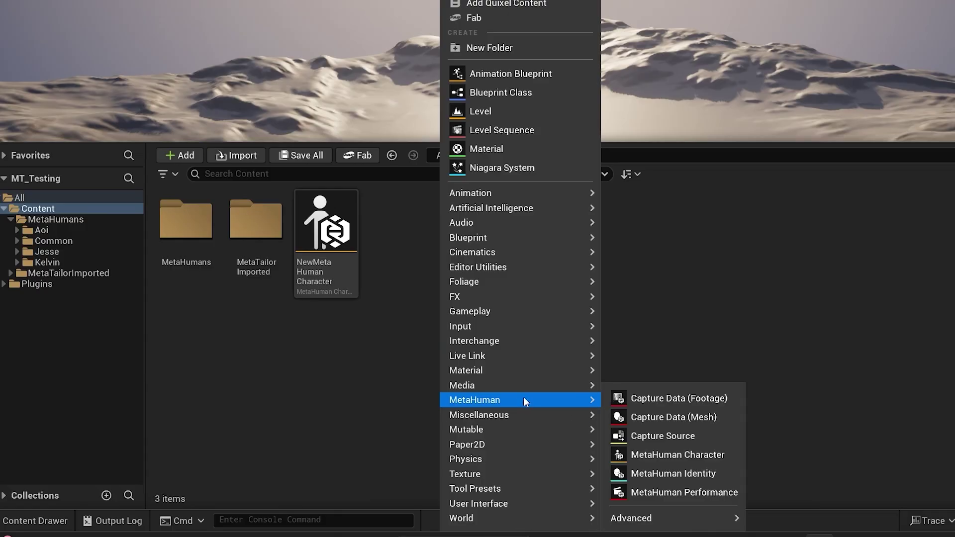
pyautogui.click(656, 455)
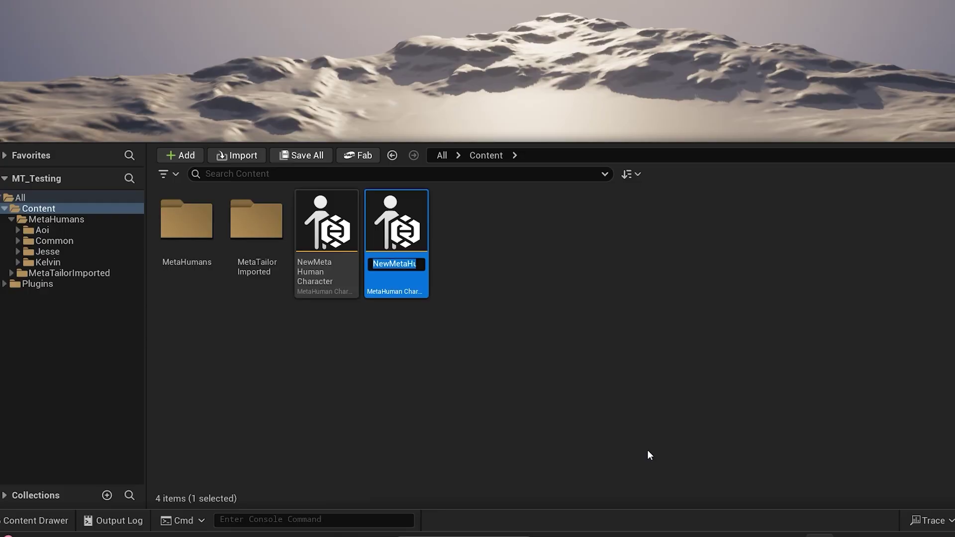
pyautogui.write('Tutorial')
pyautogui.press('BackSpace')
pyautogui.write('_MH_1')
pyautogui.press('Return')
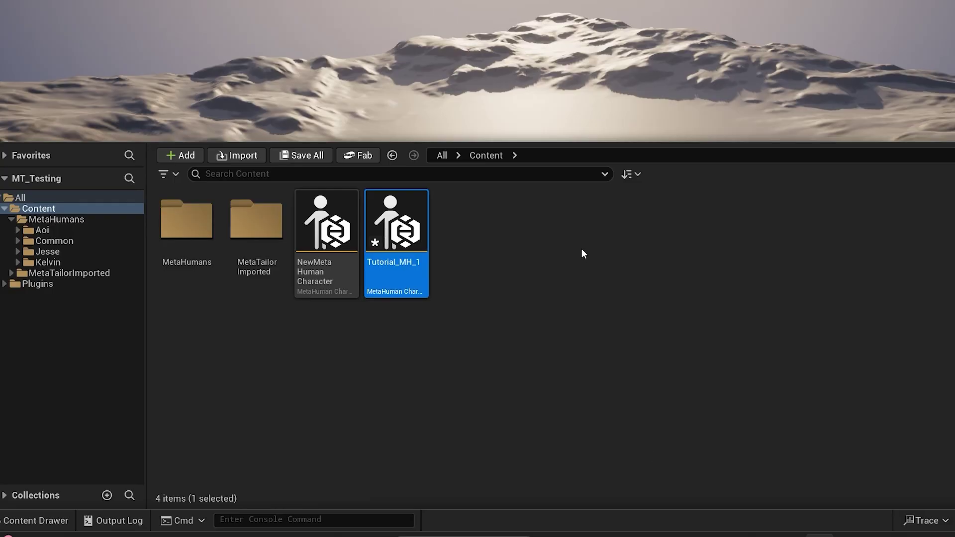
pyautogui.doubleClick(399, 214)
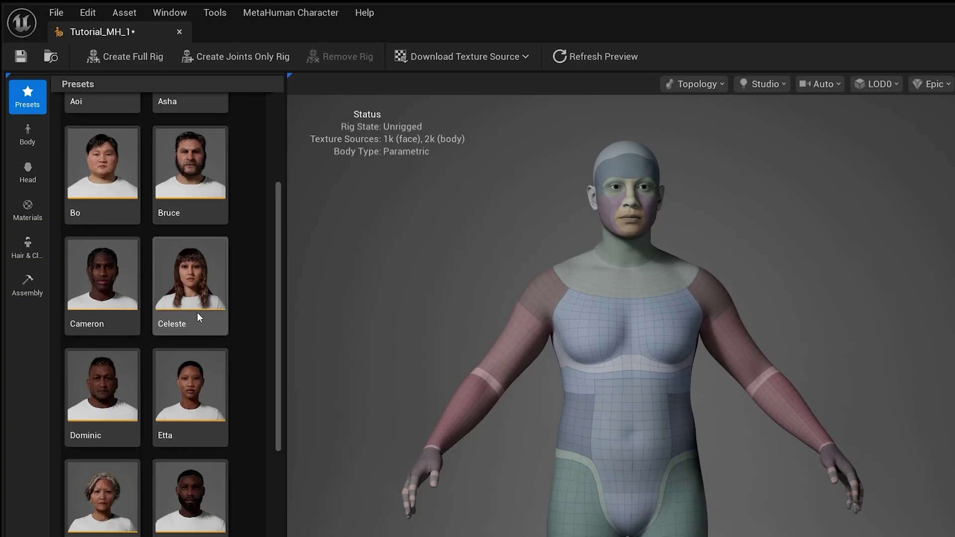
# Remove the WI_DefaultGarment T-shirt and shorts outfit under Outfit Clothing in Hair & Clothing.
pyautogui.scroll(-2, 197, 314)
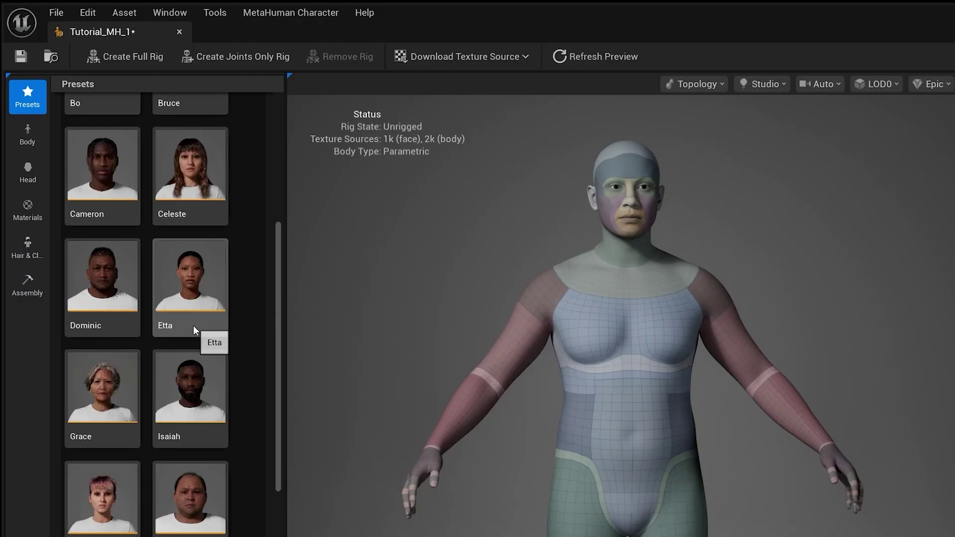
pyautogui.scroll(6, 192, 327)
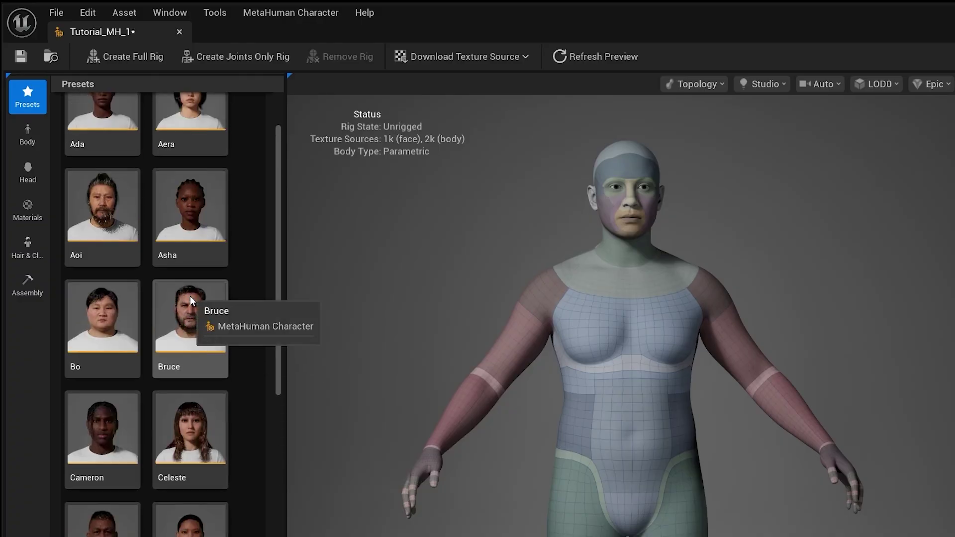
pyautogui.scroll(-6, 185, 277)
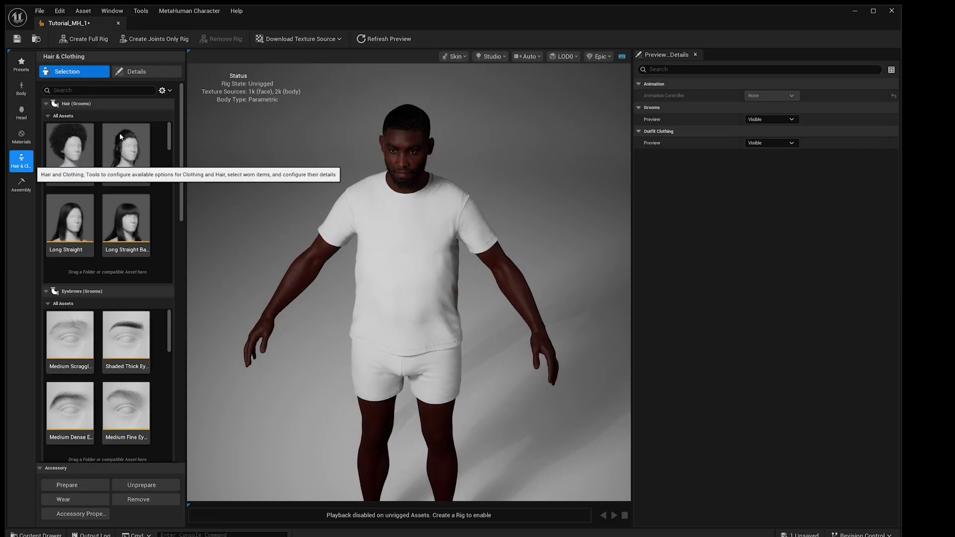
pyautogui.scroll(-3, 167, 150)
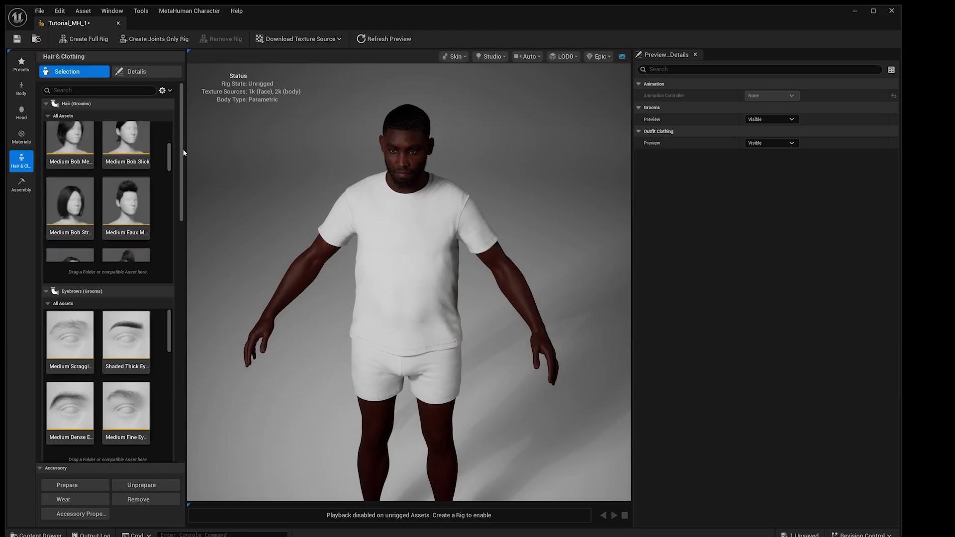
pyautogui.scroll(-5, 174, 233)
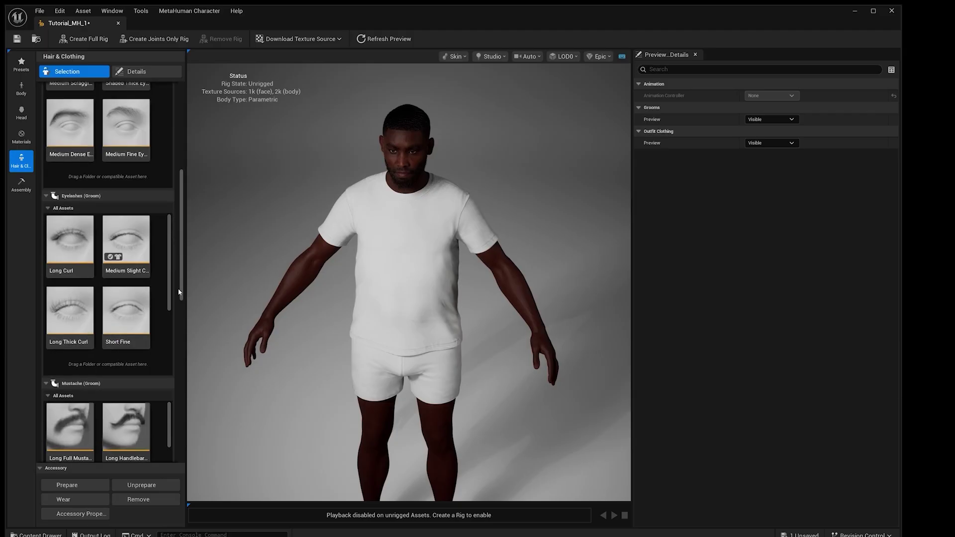
pyautogui.scroll(-5, 153, 407)
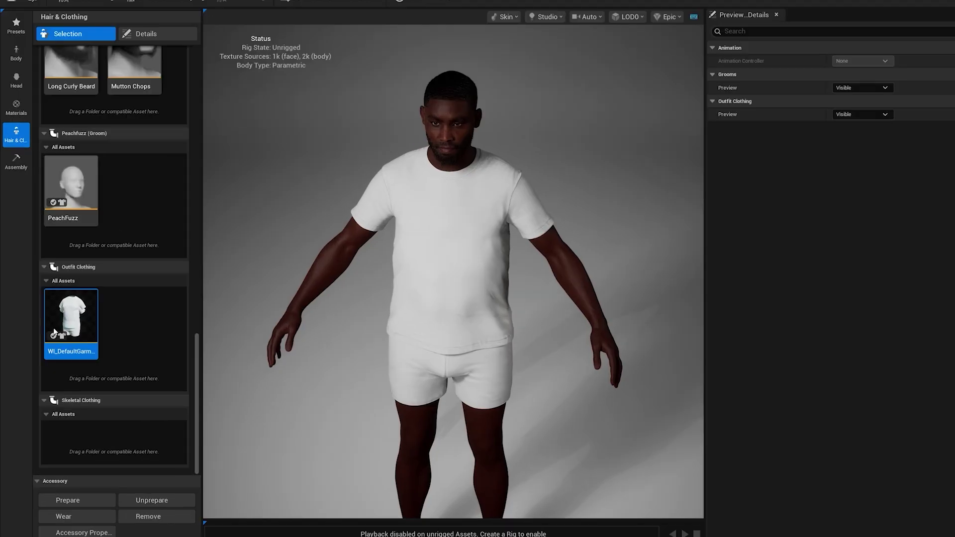
pyautogui.click(56, 333)
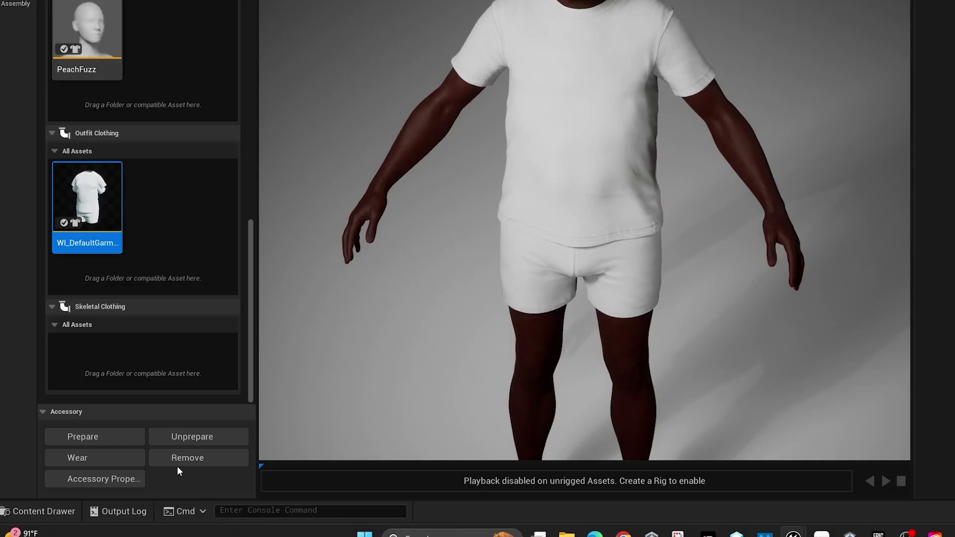
pyautogui.click(145, 518)
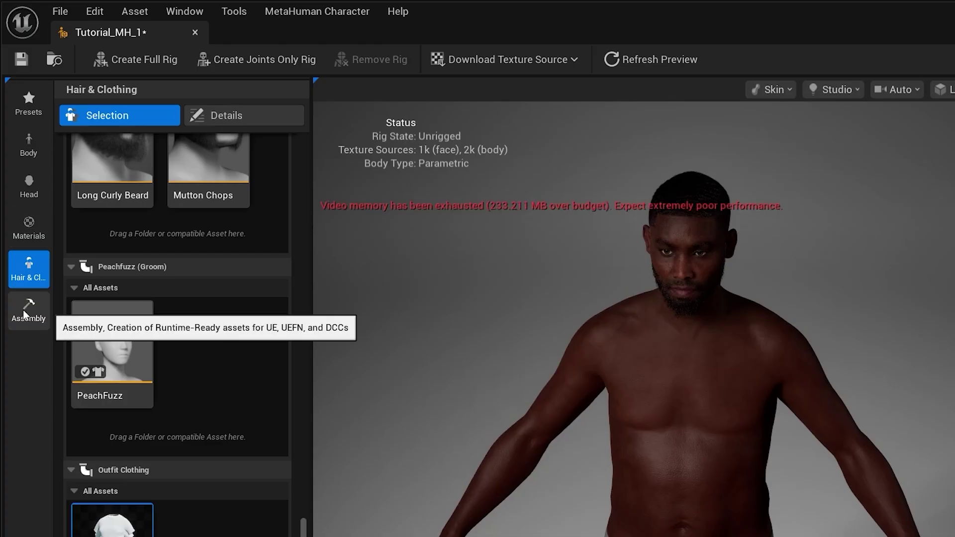
# In the Assembly tab, create a full rig, download 2k textures, assemble Tutorial_MH_1 and save.
pyautogui.click(23, 309)
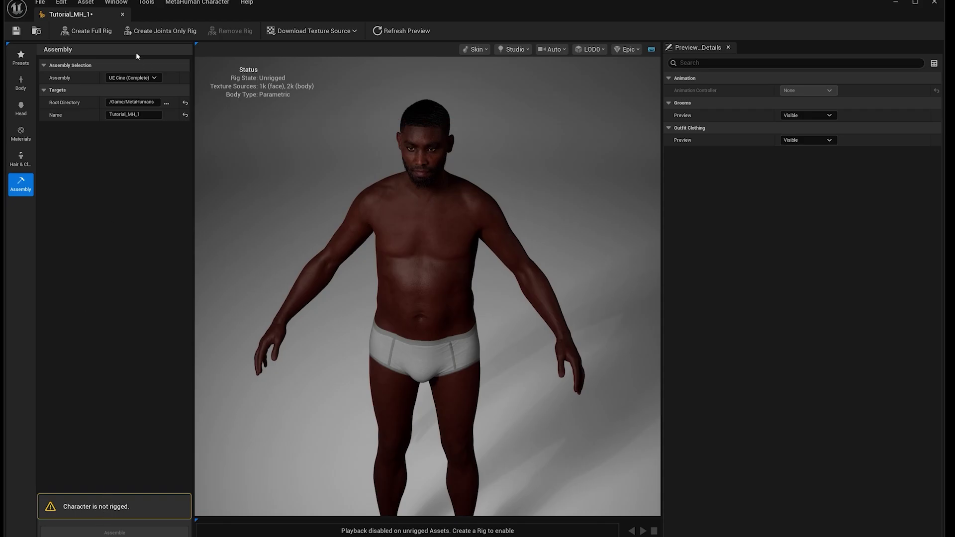
pyautogui.click(98, 33)
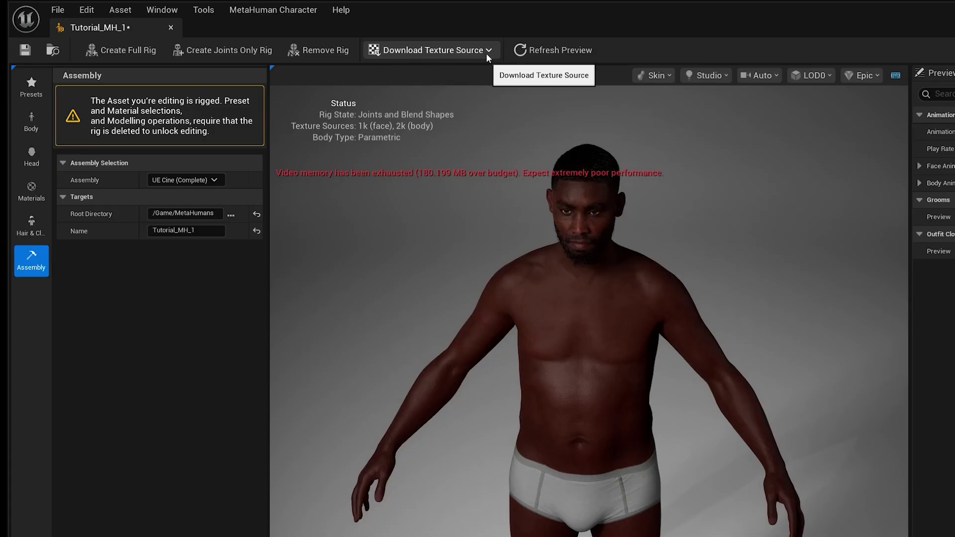
pyautogui.click(486, 53)
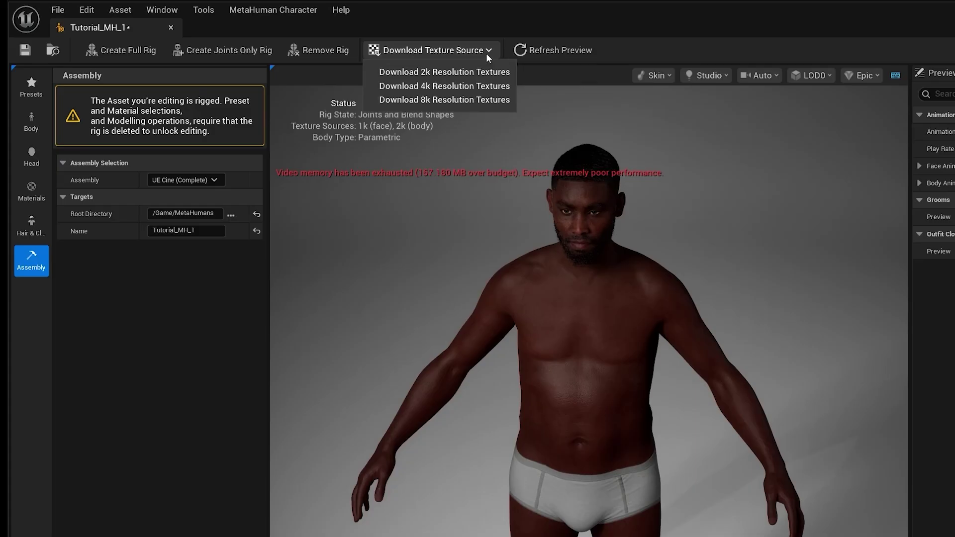
pyautogui.click(431, 73)
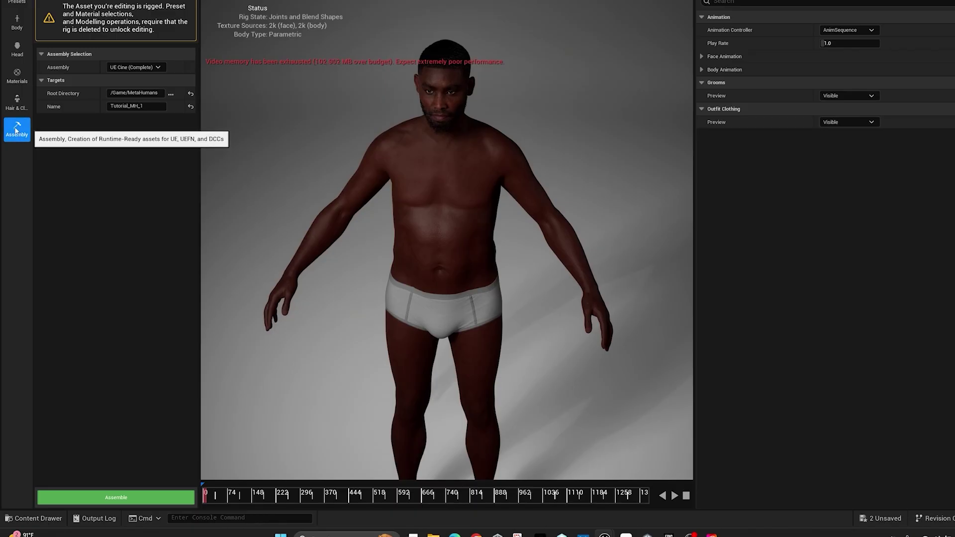
pyautogui.click(120, 497)
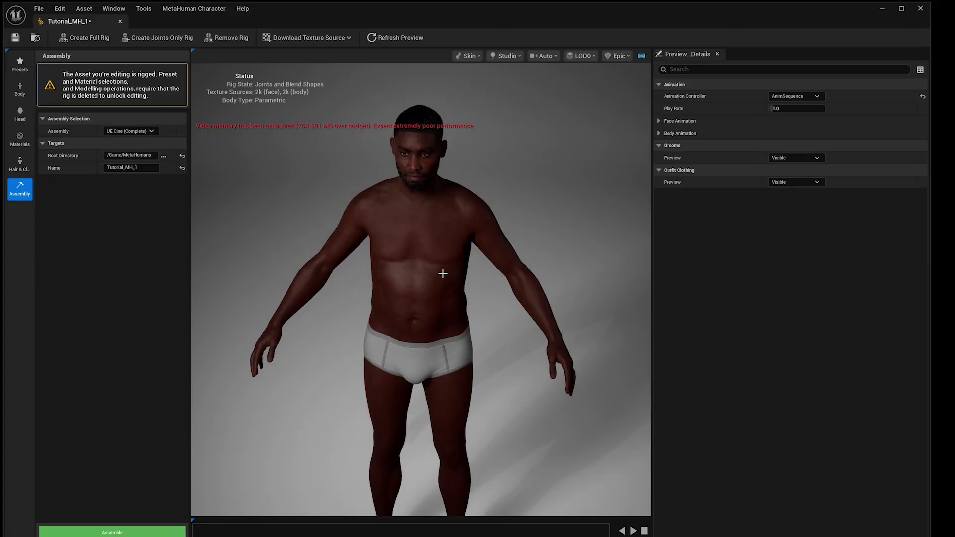
pyautogui.click(15, 40)
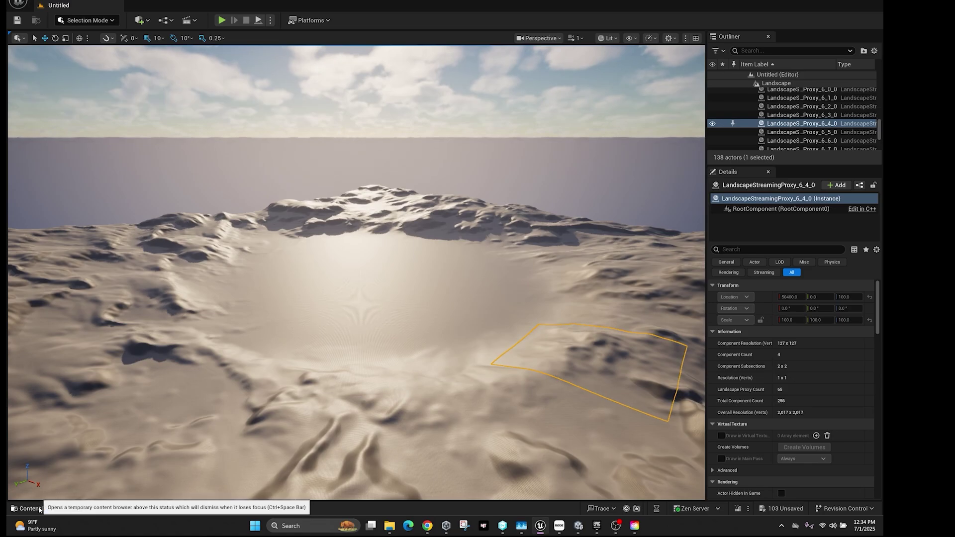
# Browse the Content Drawer to MetaHumans > Tutorial_MH_1 and open the BP_Tutorial_MH_1 blueprint.
pyautogui.click(29, 508)
pyautogui.click(275, 409)
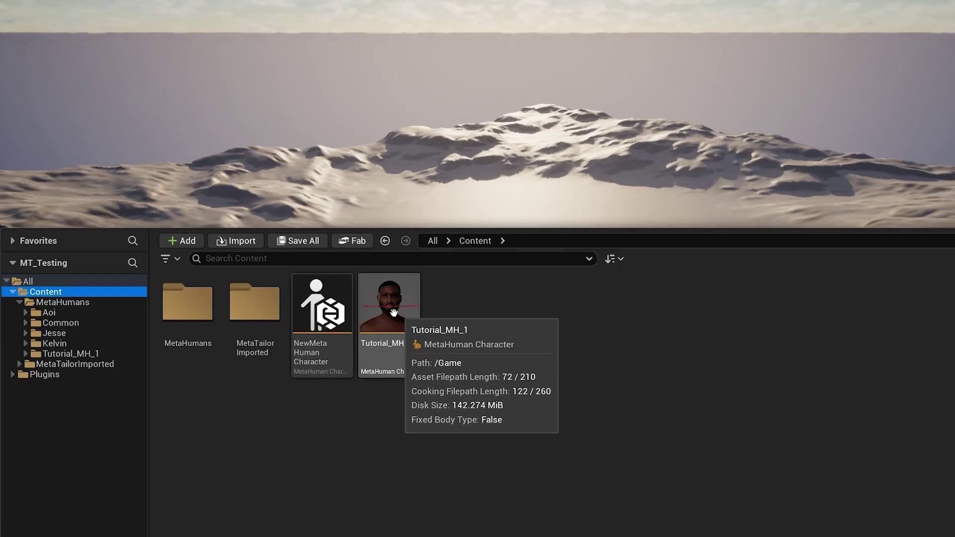
pyautogui.click(191, 306)
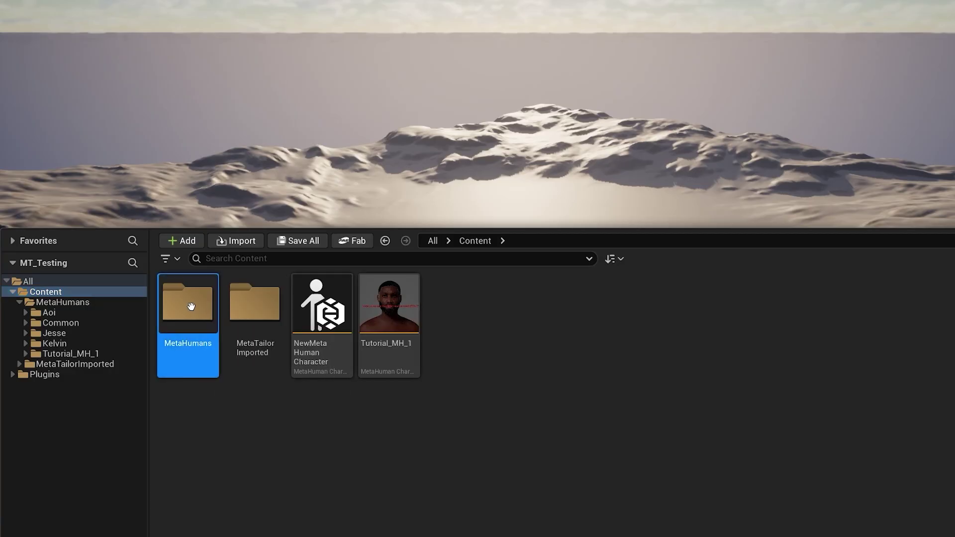
pyautogui.doubleClick(191, 307)
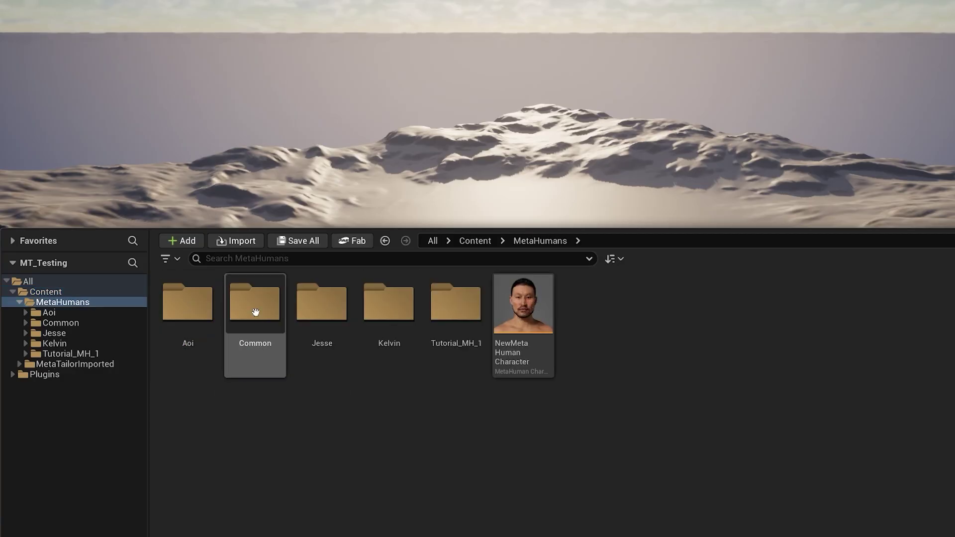
pyautogui.doubleClick(454, 308)
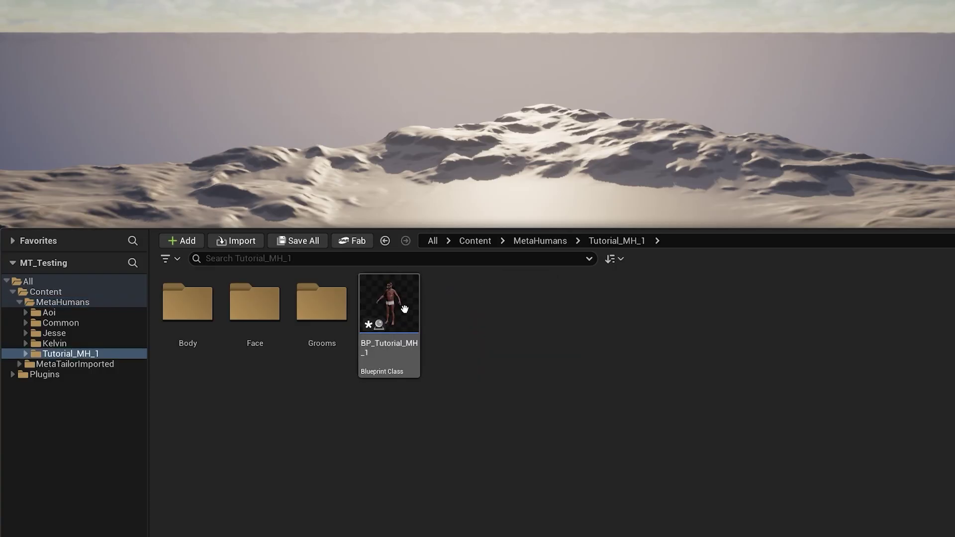
pyautogui.doubleClick(393, 305)
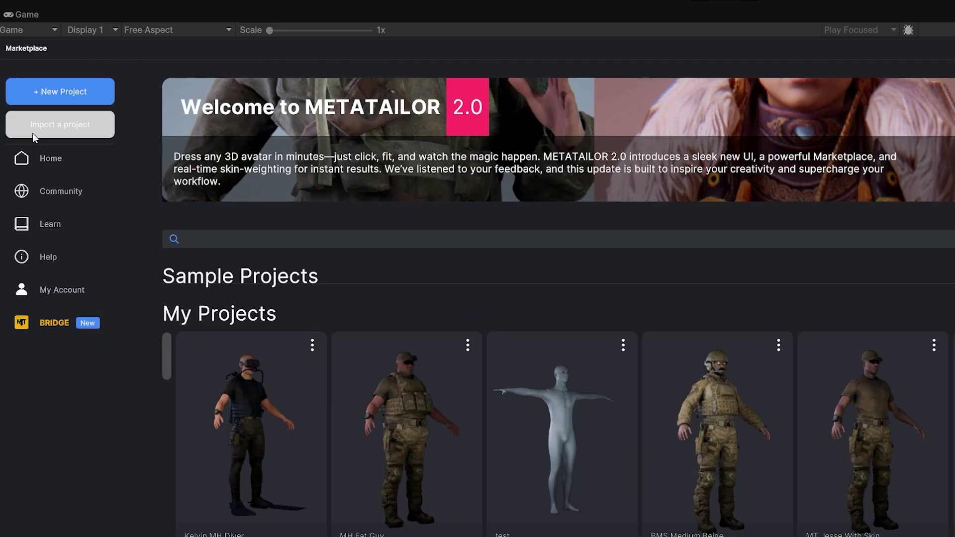
# Add the Bridge for Unreal plugin to a project, browsing to the MT_Testing project folder.
pyautogui.click(52, 316)
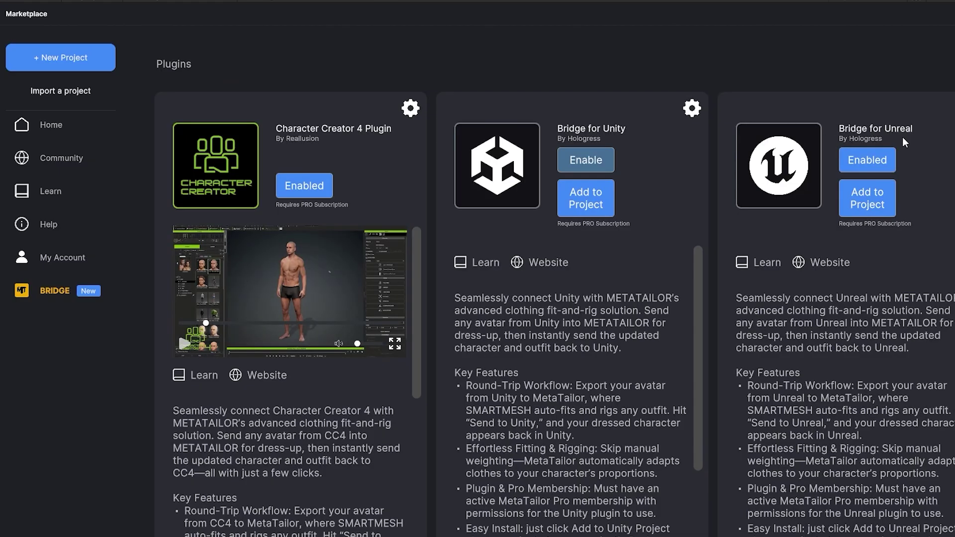
pyautogui.click(859, 154)
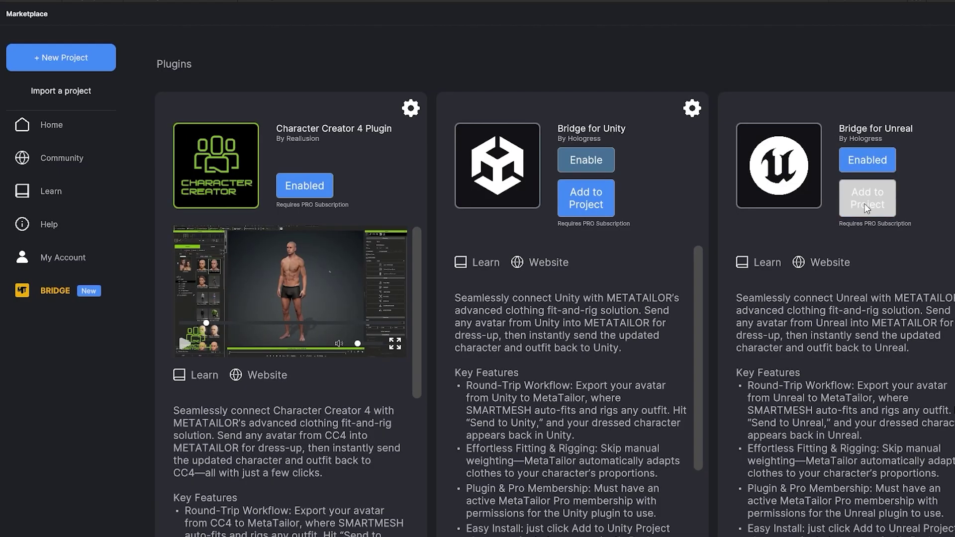
pyautogui.click(864, 203)
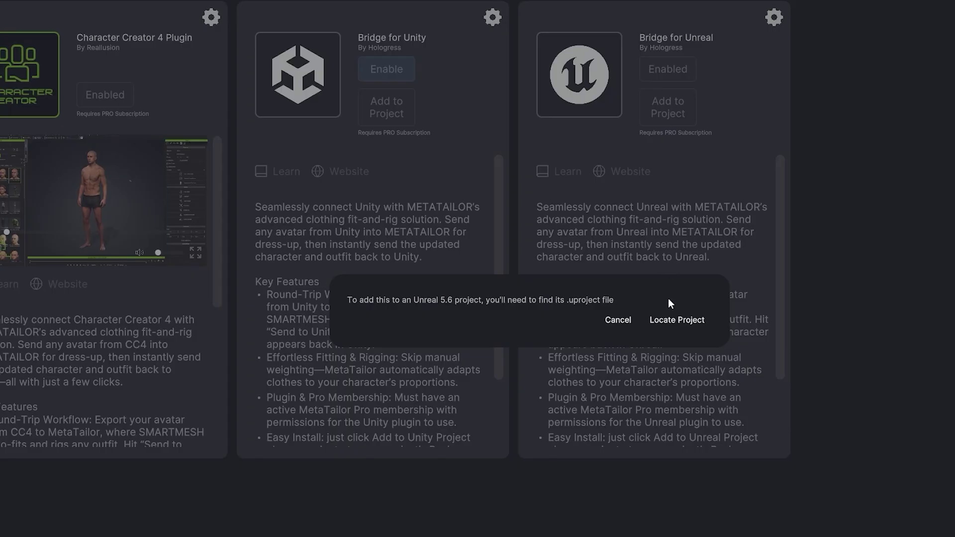
pyautogui.click(675, 324)
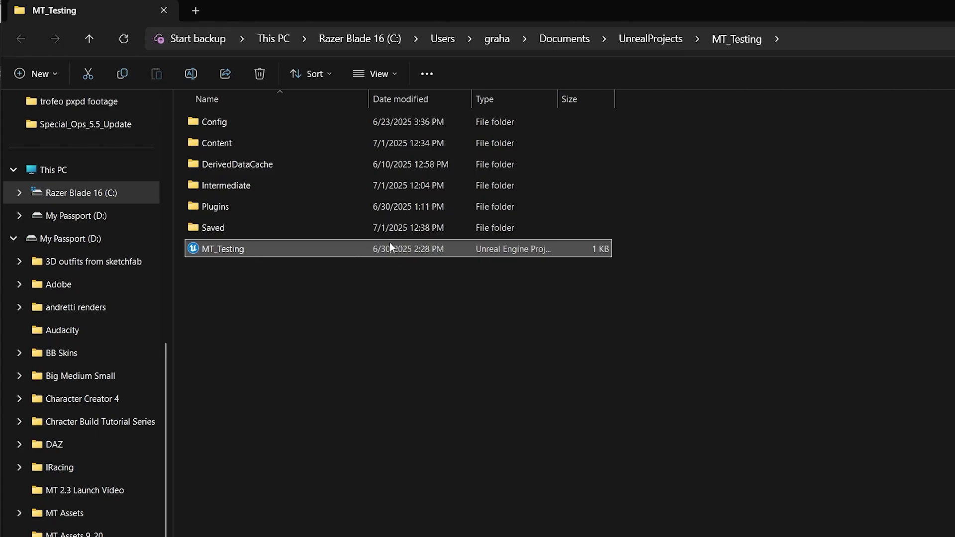
# Check the MT_Testing Plugins folder for the MetaTailorBridge plugin folder.
pyautogui.doubleClick(217, 207)
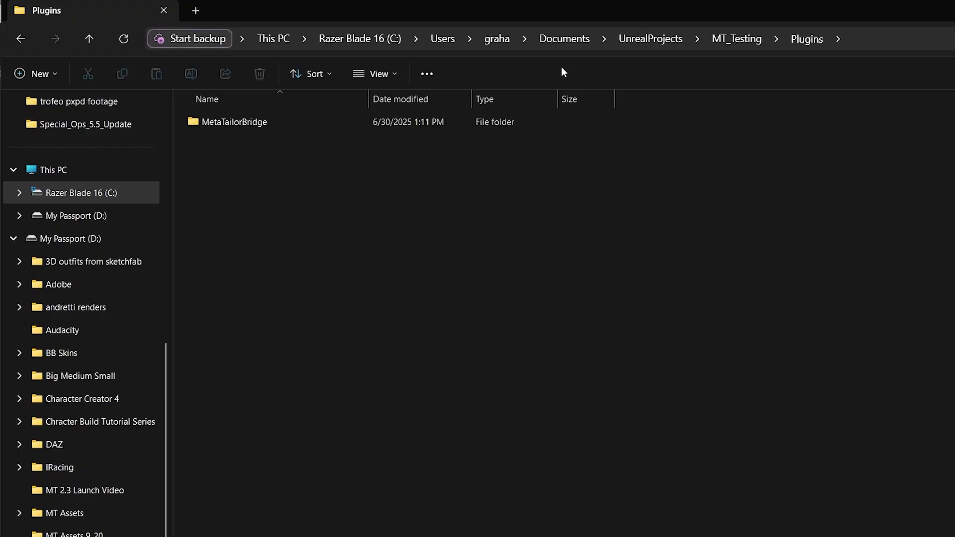
pyautogui.click(736, 39)
pyautogui.doubleClick(220, 207)
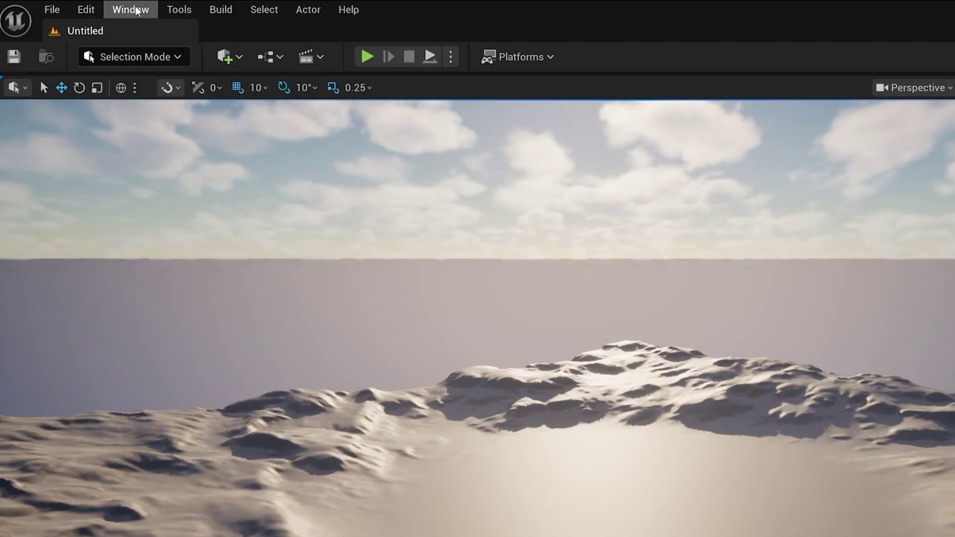
# Verify METATAILOR Bridge 0.3.2 (Beta) is enabled under Installed > Other, then close Plugins.
pyautogui.click(86, 9)
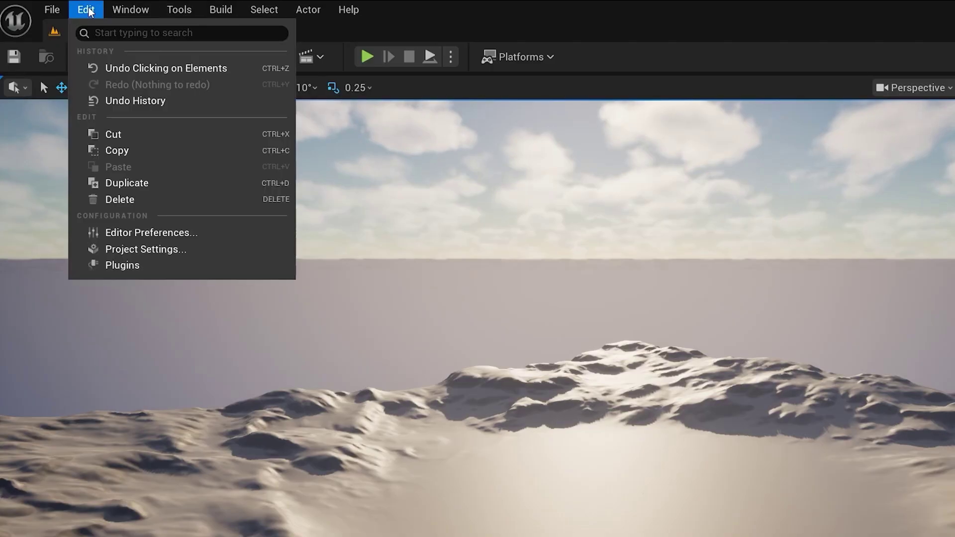
pyautogui.click(127, 267)
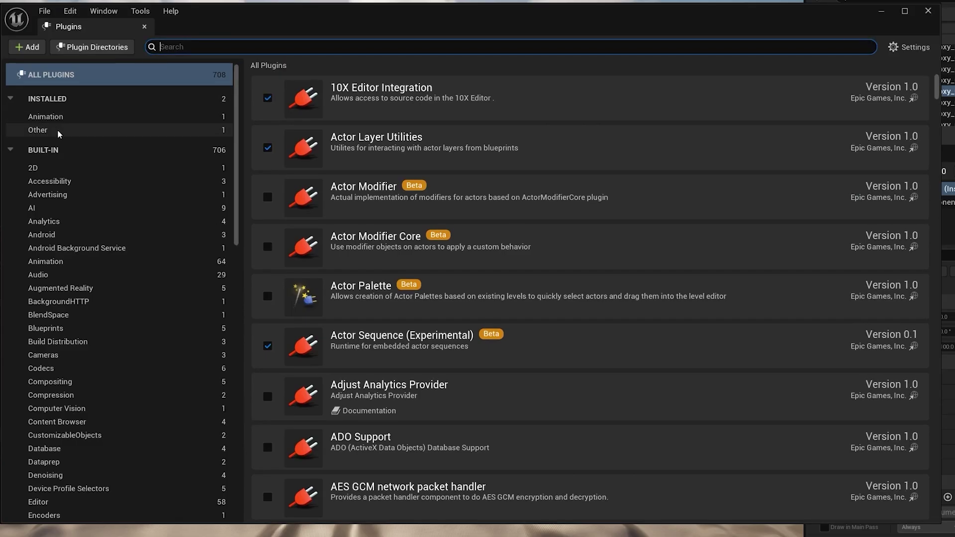
pyautogui.click(41, 131)
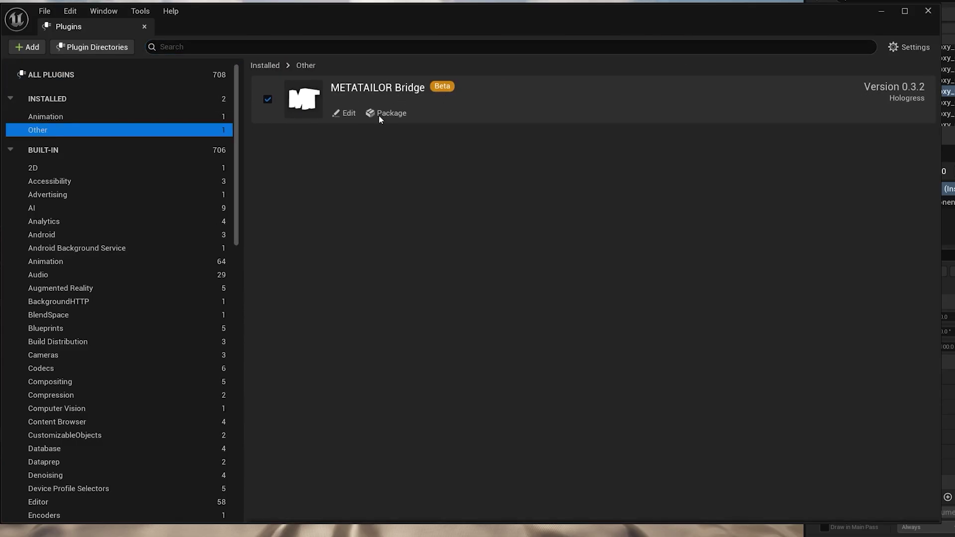
pyautogui.click(928, 11)
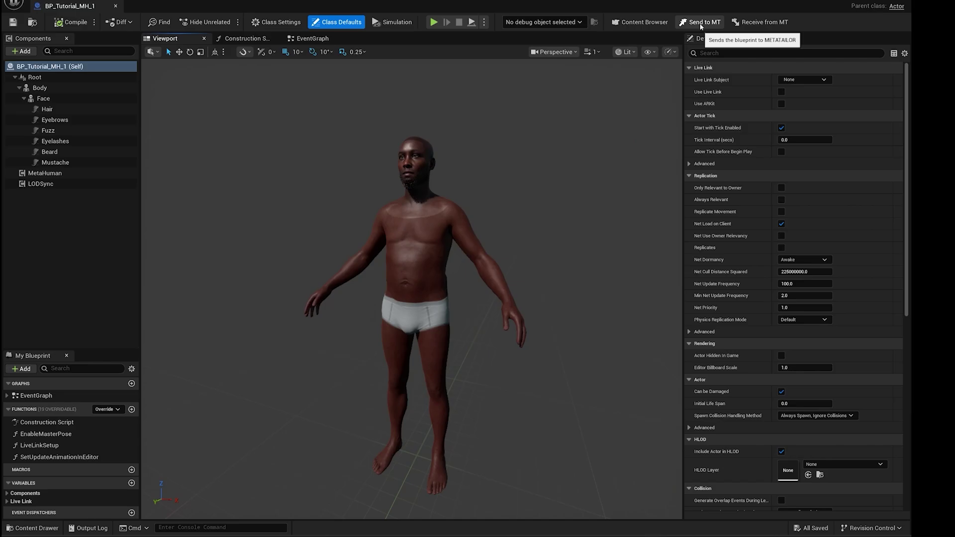
# Switch to METATAILOR and back, then send BP_Tutorial_MH_1 across with Send to MT.
pyautogui.moveTo(567, 523)
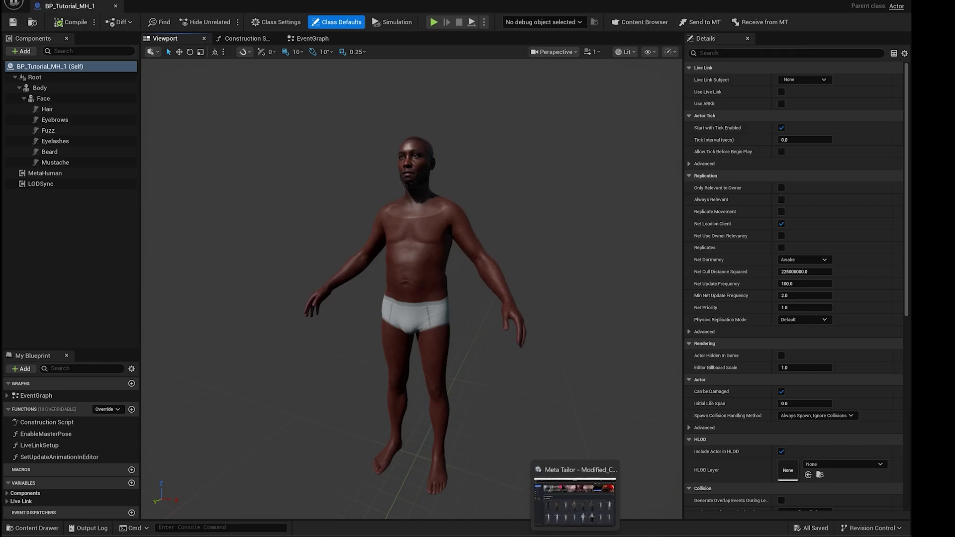
pyautogui.click(575, 490)
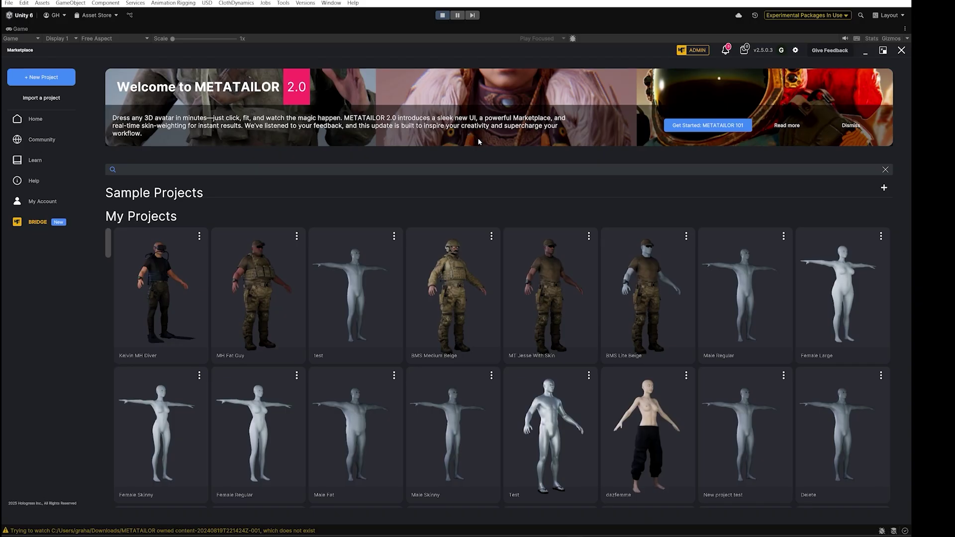
pyautogui.moveTo(652, 535)
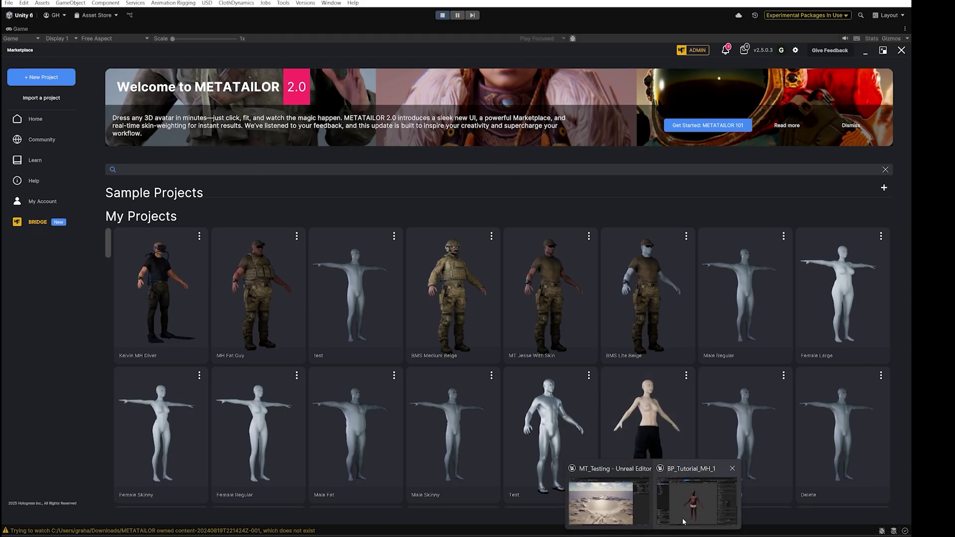
pyautogui.click(696, 501)
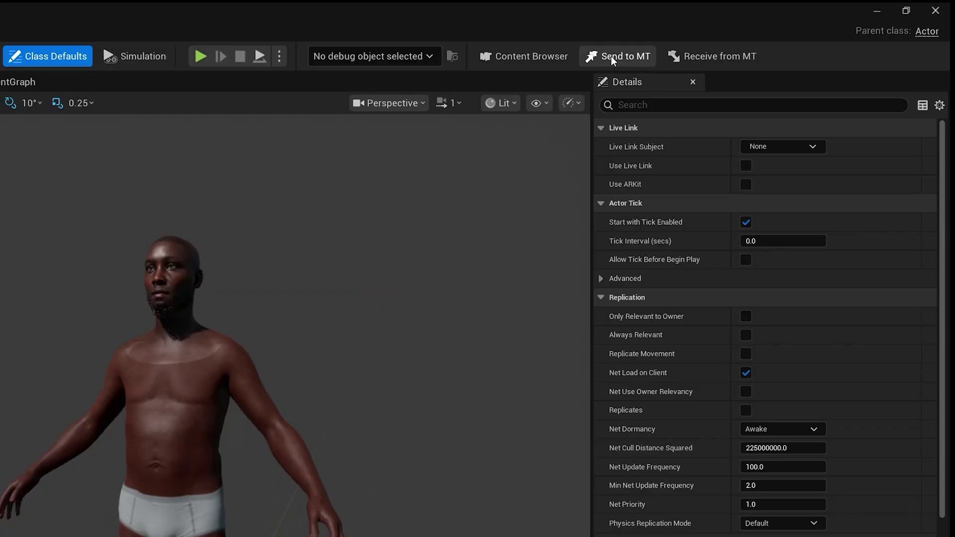
pyautogui.click(709, 22)
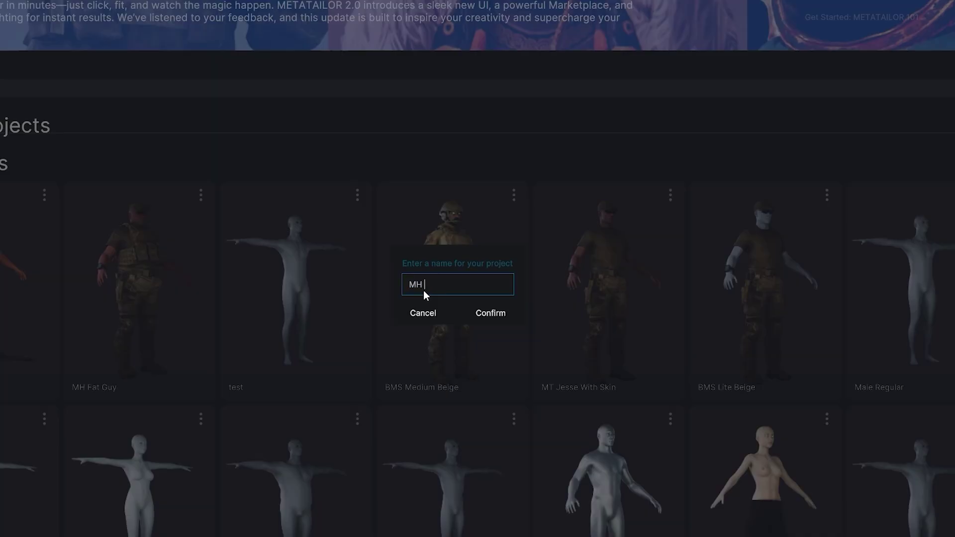
# Finish the project name and keep MI_Body_Baked as the body material.
pyautogui.write('ial 5')
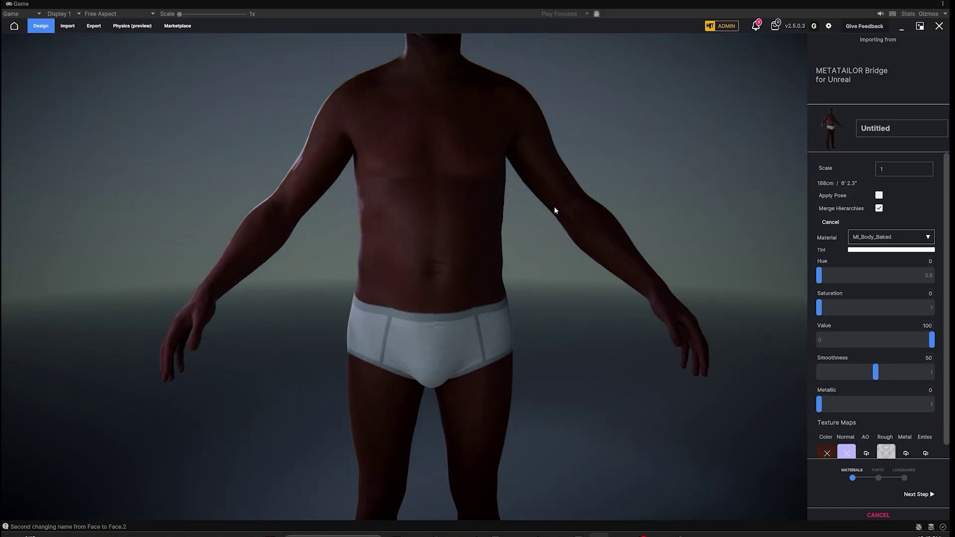
pyautogui.moveTo(553, 230); pyautogui.dragTo(294, 205)
pyautogui.scroll(-3, 277, 179)
pyautogui.scroll(1, 319, 187)
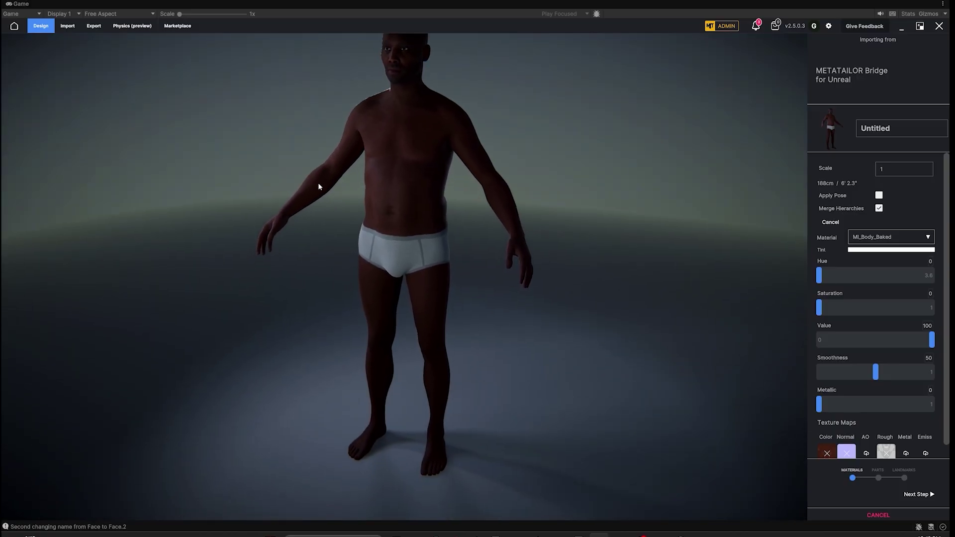
pyautogui.click(855, 238)
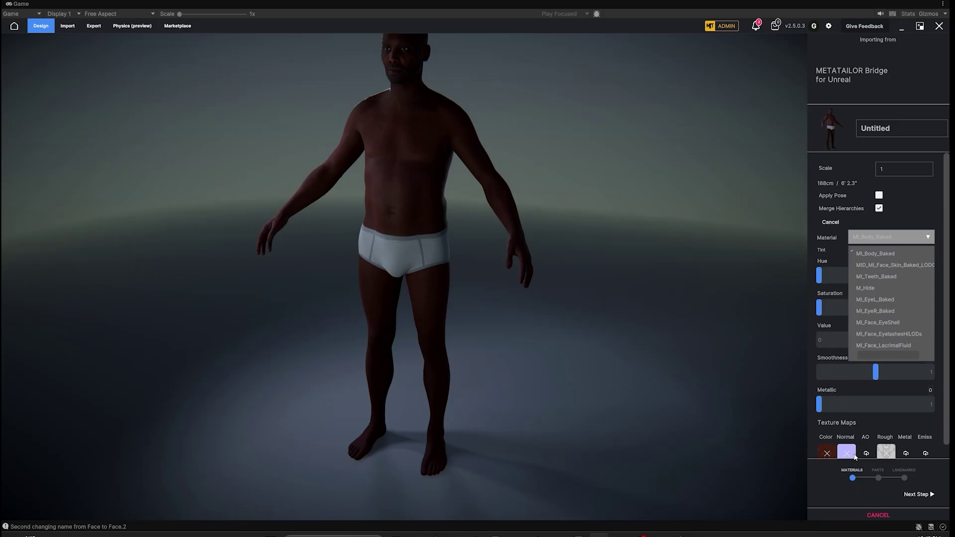
pyautogui.click(874, 408)
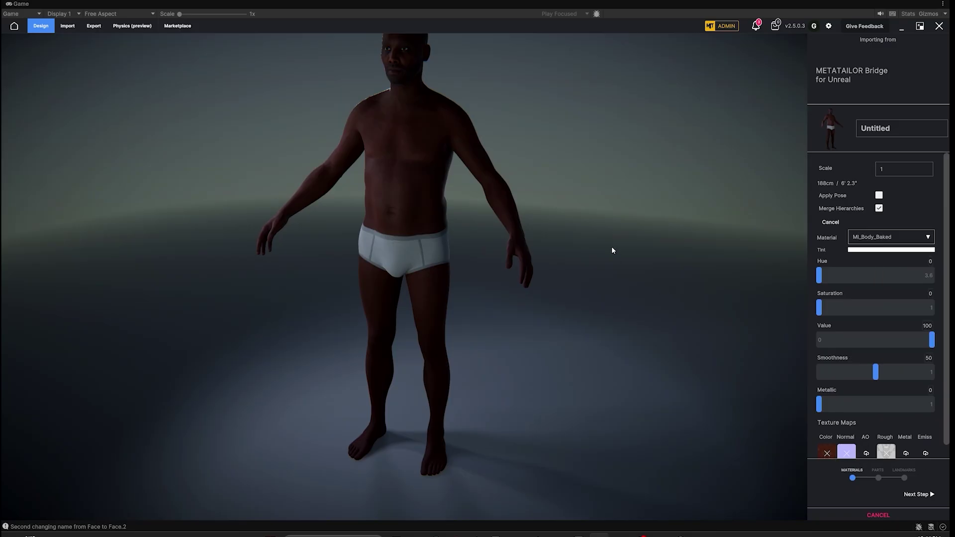
# Replace the Untitled avatar name with 'MH Tutorial 1' and continue to Parts.
pyautogui.moveTo(613, 250); pyautogui.dragTo(626, 276)
pyautogui.moveTo(715, 261); pyautogui.dragTo(611, 214)
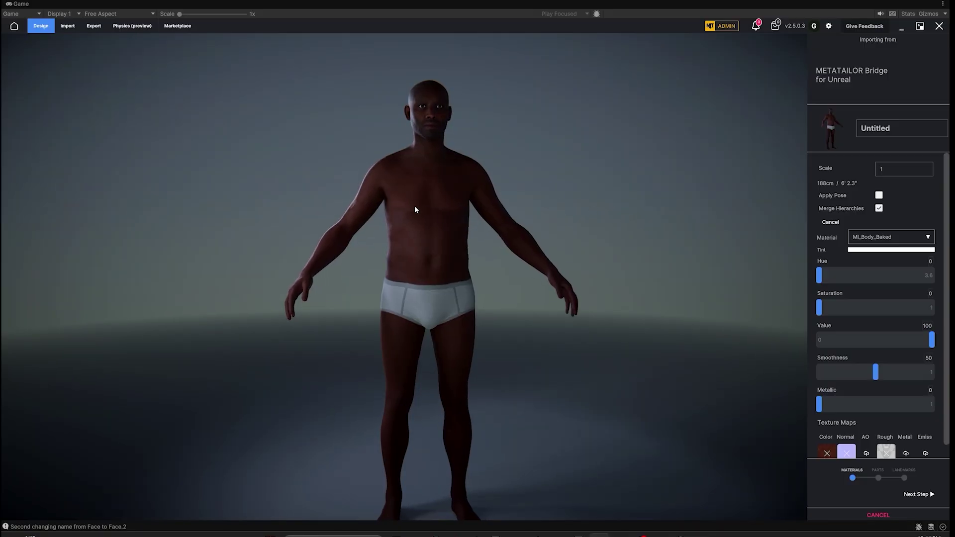
pyautogui.click(906, 130)
pyautogui.press('BackSpace')
pyautogui.write('MH Tutorial 1')
pyautogui.scroll(-1, 936, 429)
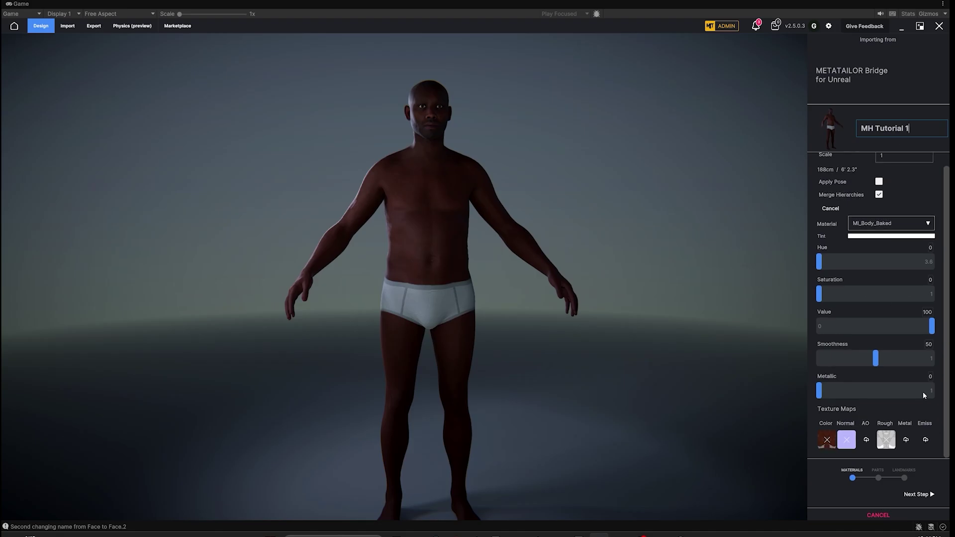
pyautogui.click(911, 495)
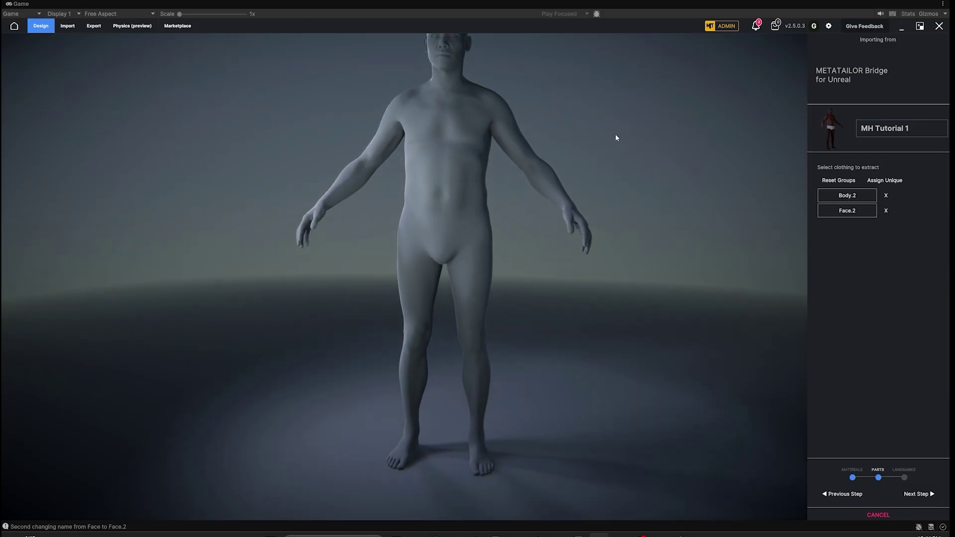
# Advance to Landmarks, drag Nose_Tip onto the nose, and finish importing MH Tutorial 1.
pyautogui.moveTo(437, 199); pyautogui.dragTo(648, 256)
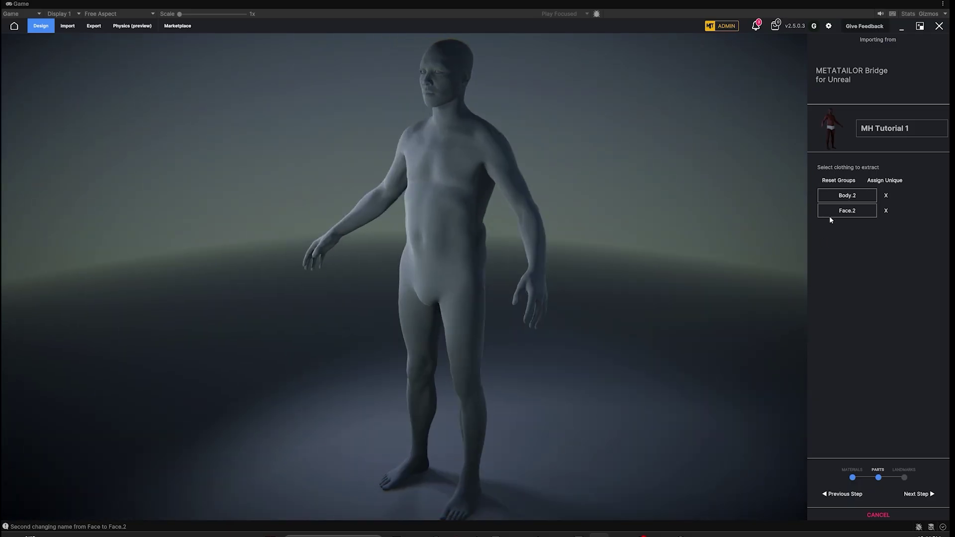
pyautogui.click(908, 496)
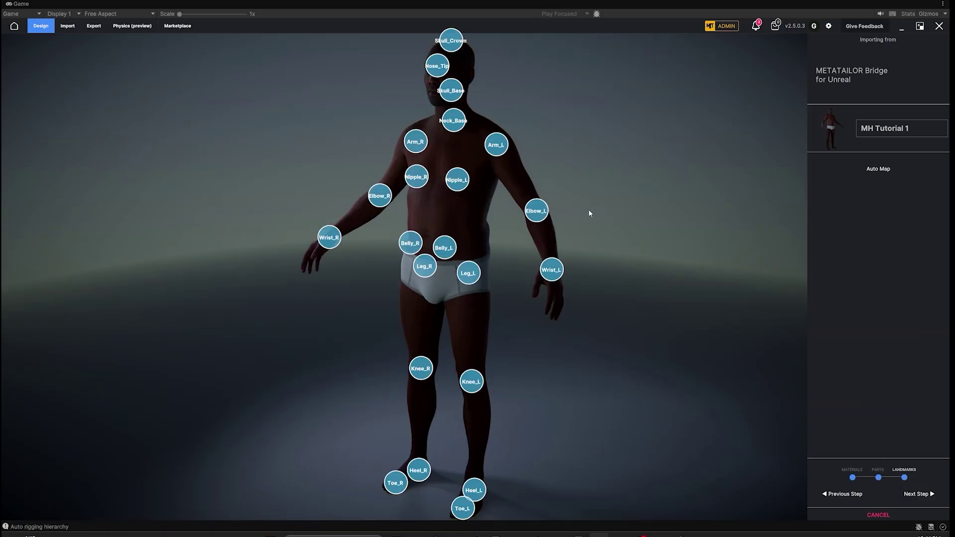
pyautogui.moveTo(598, 169); pyautogui.dragTo(666, 198)
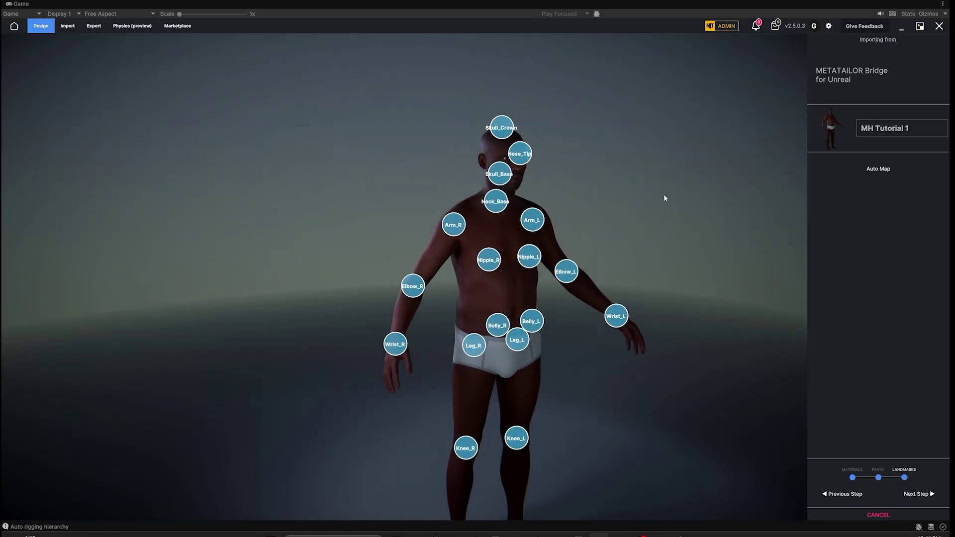
pyautogui.scroll(3, 677, 170)
pyautogui.moveTo(494, 153)
pyautogui.mouseDown()
pyautogui.moveTo(544, 144)
pyautogui.moveTo(495, 145)
pyautogui.mouseUp()
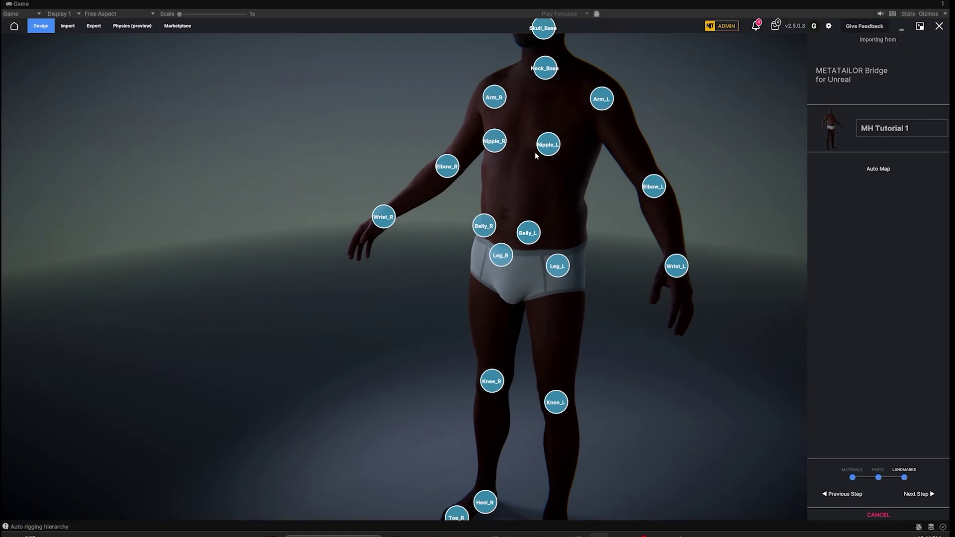
pyautogui.scroll(-3, 548, 149)
pyautogui.moveTo(664, 262); pyautogui.dragTo(437, 157)
pyautogui.moveTo(582, 168); pyautogui.dragTo(461, 175)
pyautogui.scroll(4, 543, 276)
pyautogui.moveTo(495, 140)
pyautogui.mouseDown()
pyautogui.moveTo(475, 216)
pyautogui.moveTo(447, 217)
pyautogui.moveTo(676, 177)
pyautogui.moveTo(635, 189)
pyautogui.mouseUp()
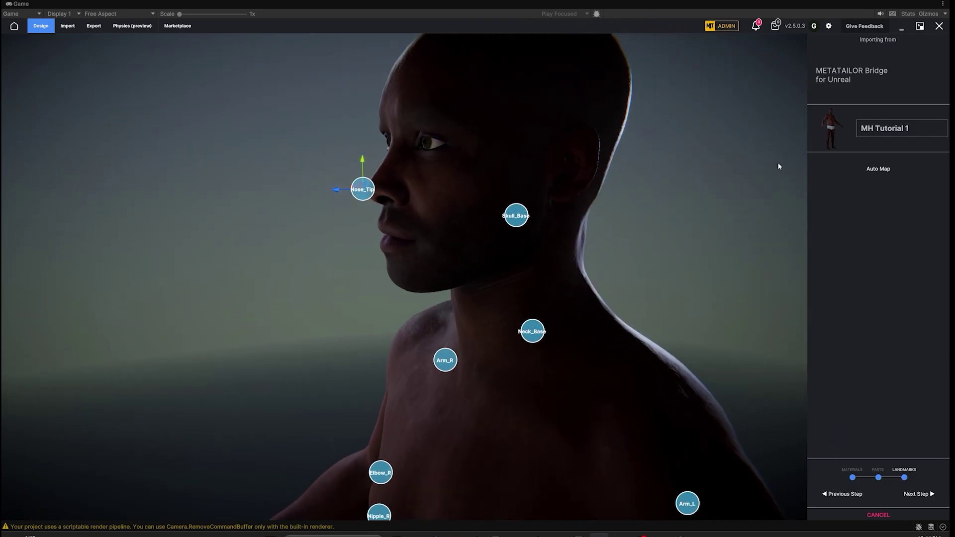
pyautogui.click(922, 493)
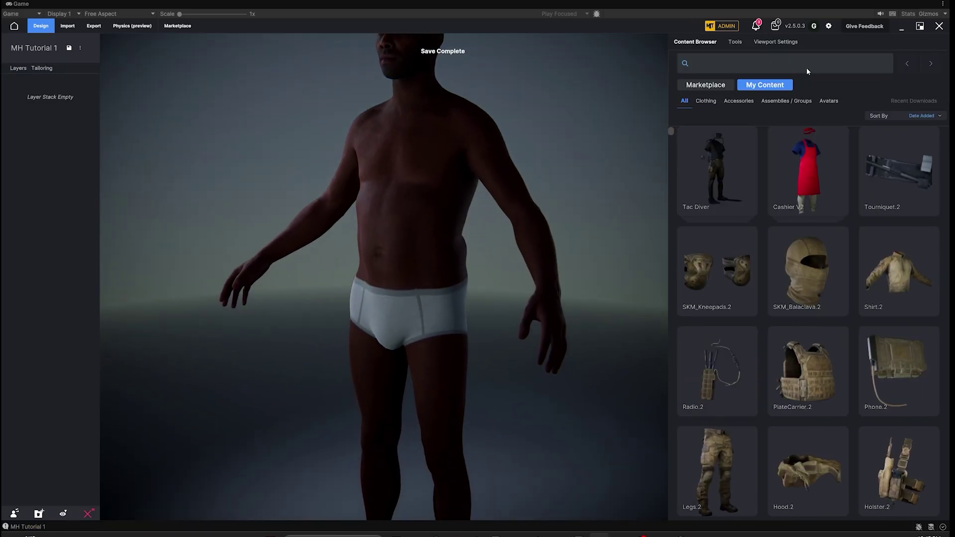
# Brighten the viewport exposure in the display settings.
pyautogui.click(776, 42)
pyautogui.moveTo(829, 126); pyautogui.dragTo(855, 126)
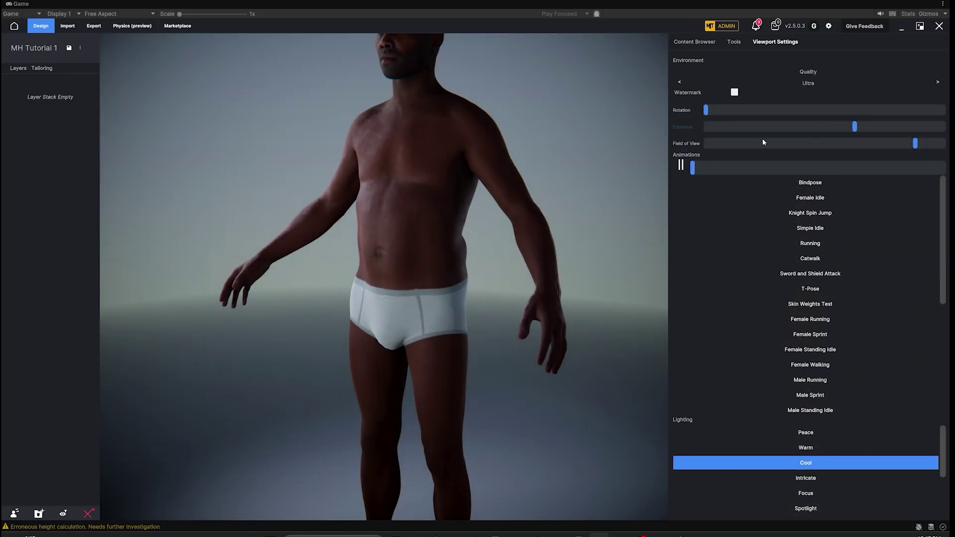
pyautogui.click(694, 42)
pyautogui.moveTo(531, 179); pyautogui.dragTo(509, 143)
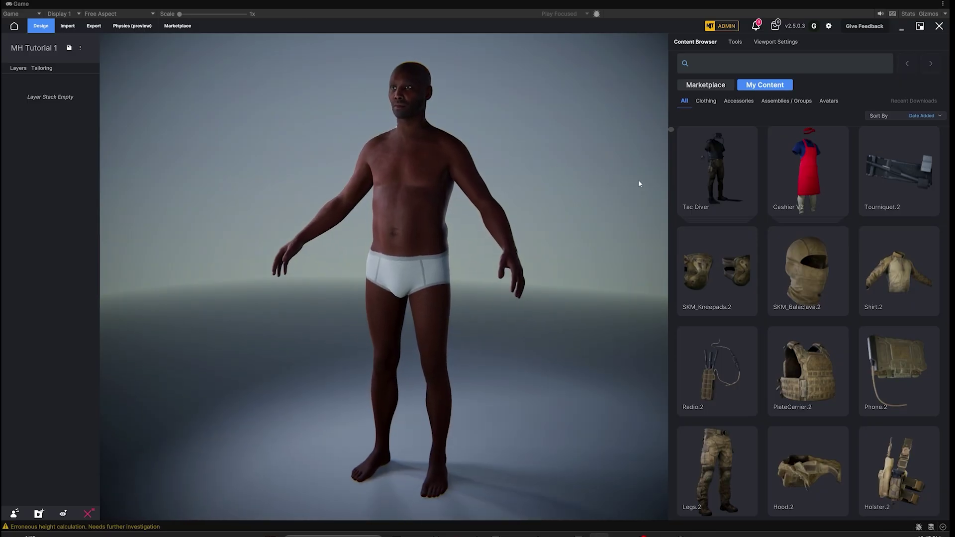
# Switch My Content from clothing items to Assemblies / Groups and browse the outfits.
pyautogui.moveTo(774, 189)
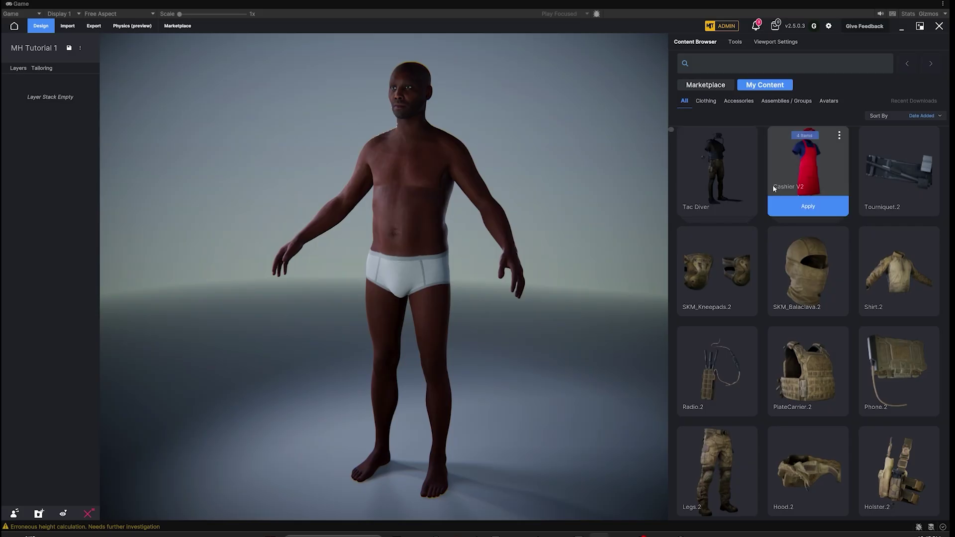
pyautogui.moveTo(816, 306)
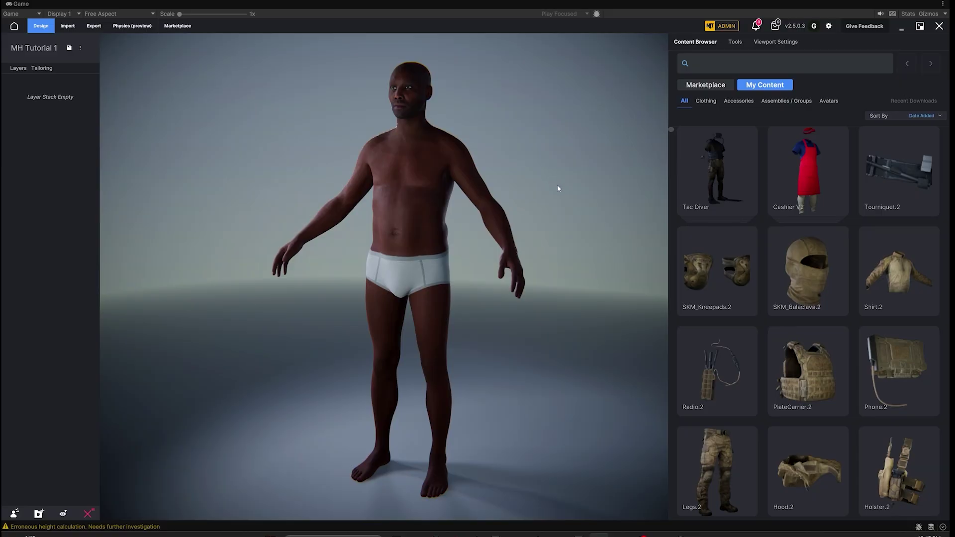
pyautogui.click(706, 100)
pyautogui.moveTo(747, 207)
pyautogui.moveTo(670, 133); pyautogui.dragTo(669, 184)
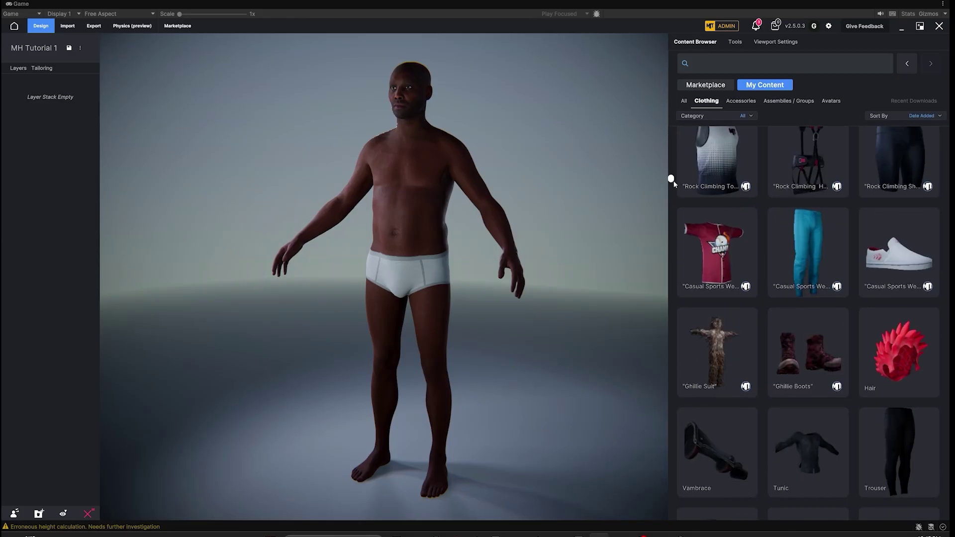
pyautogui.click(774, 105)
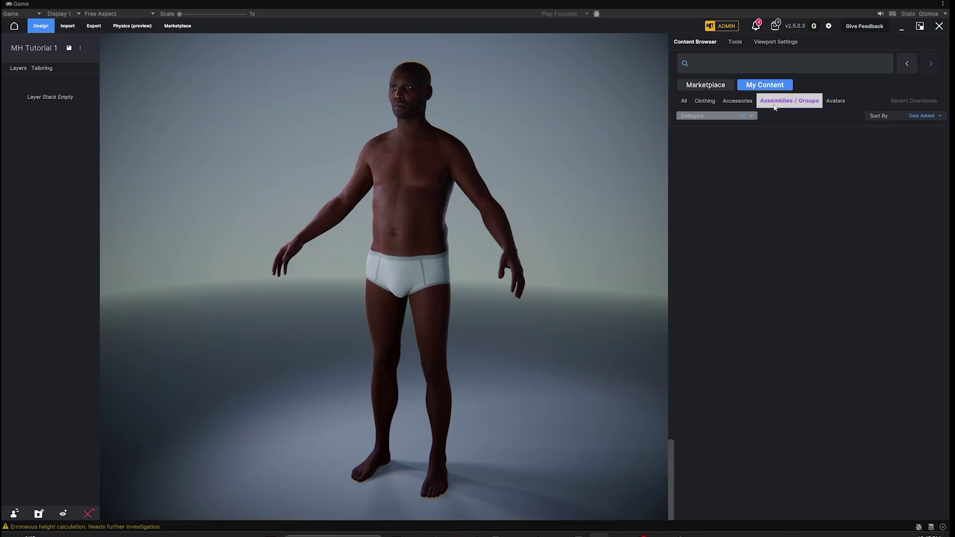
pyautogui.scroll(-5, 873, 321)
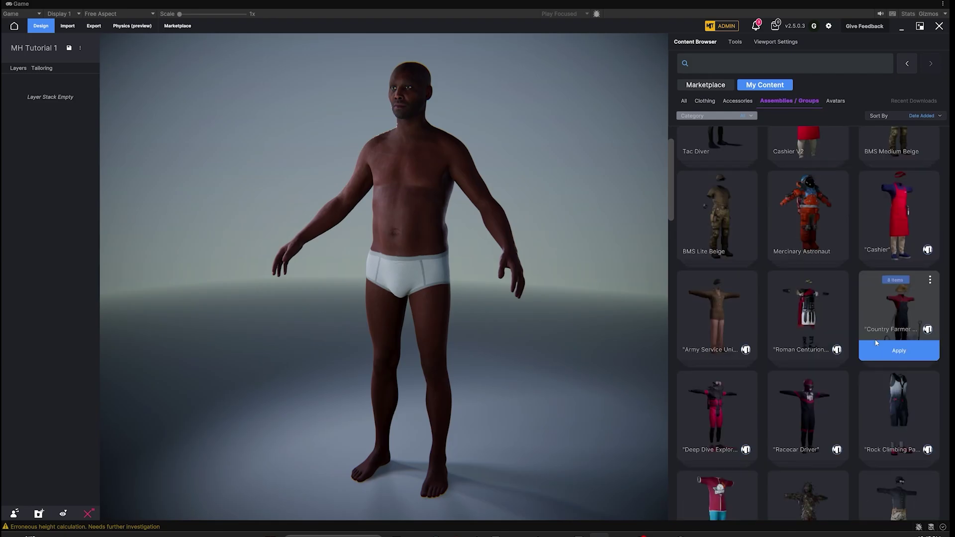
pyautogui.scroll(-6, 865, 328)
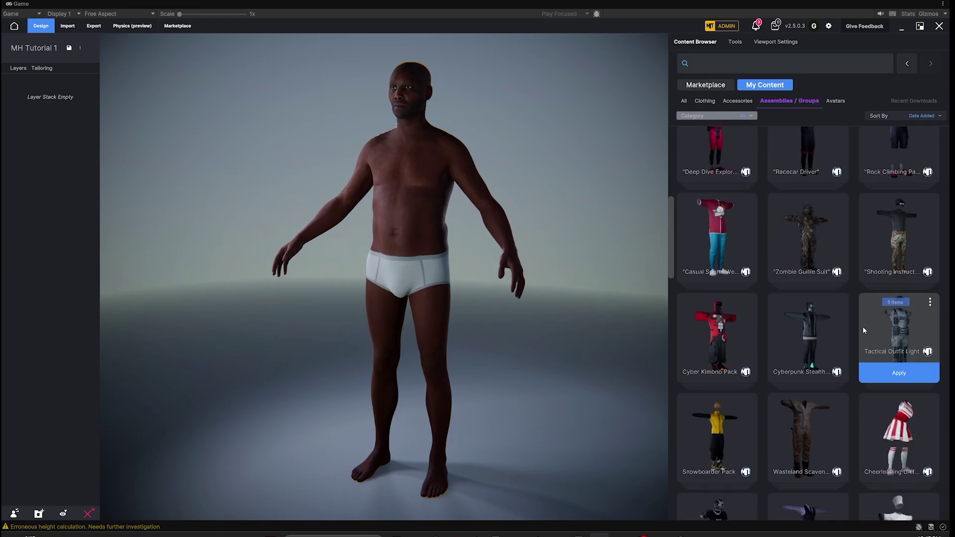
pyautogui.scroll(6, 794, 363)
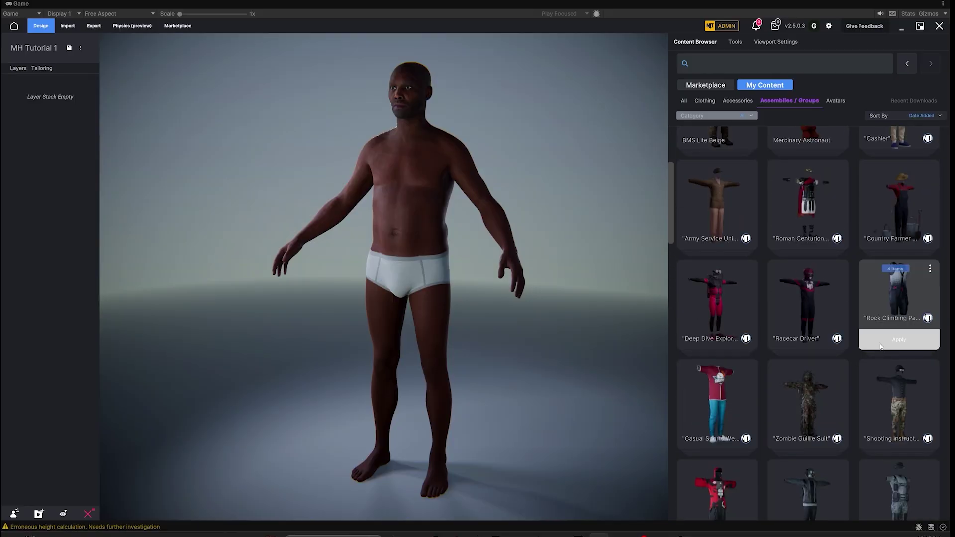
# Apply Rock Climbing Pack, preview the Running animation, then delete its layer group.
pyautogui.click(882, 345)
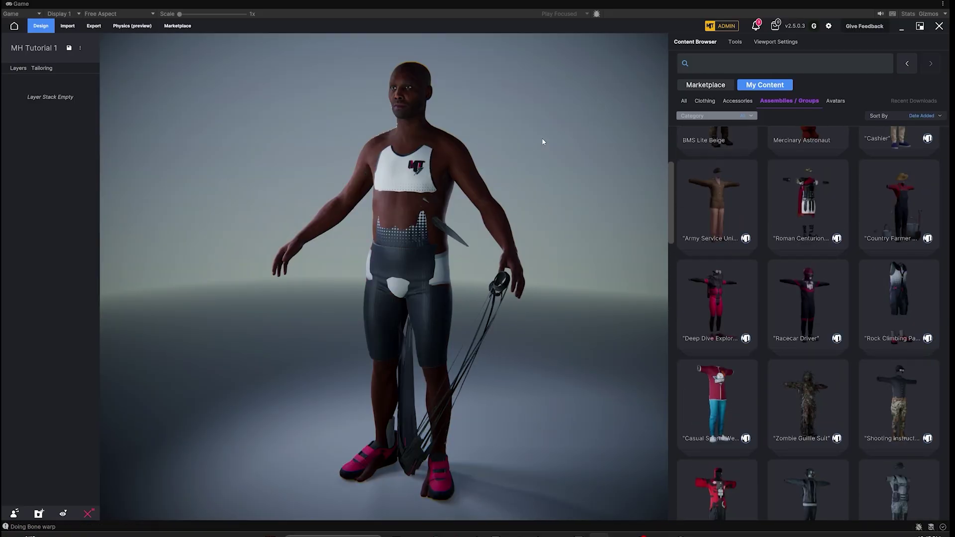
pyautogui.moveTo(527, 129); pyautogui.dragTo(239, 130)
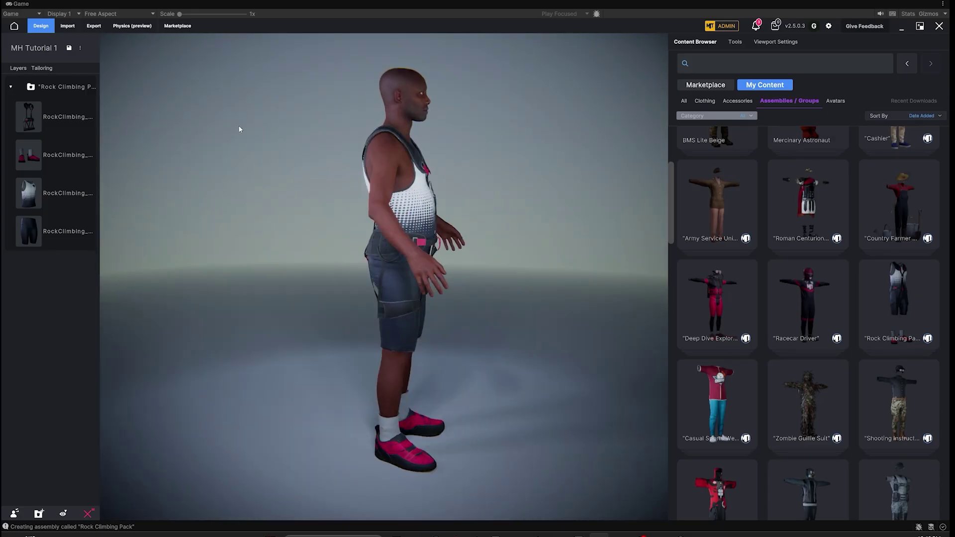
pyautogui.click(776, 42)
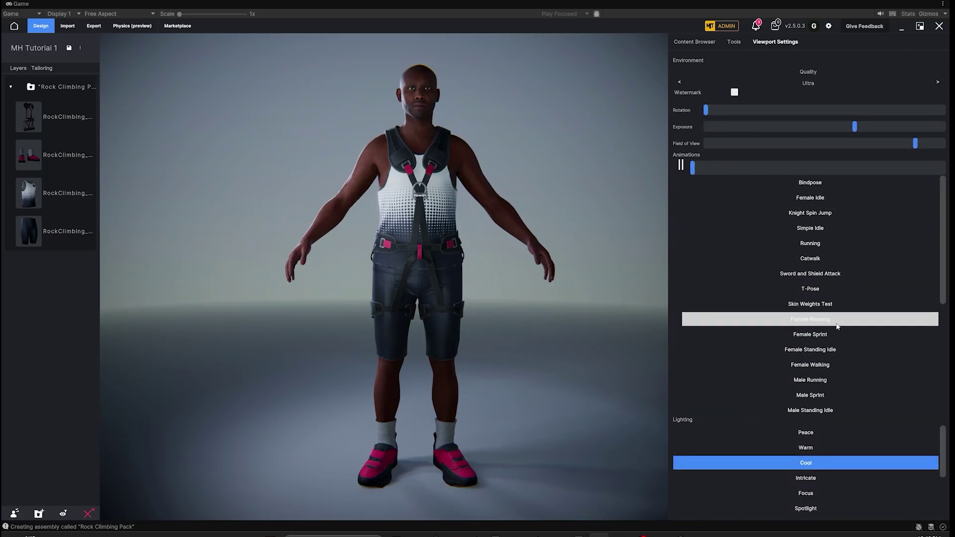
pyautogui.click(807, 247)
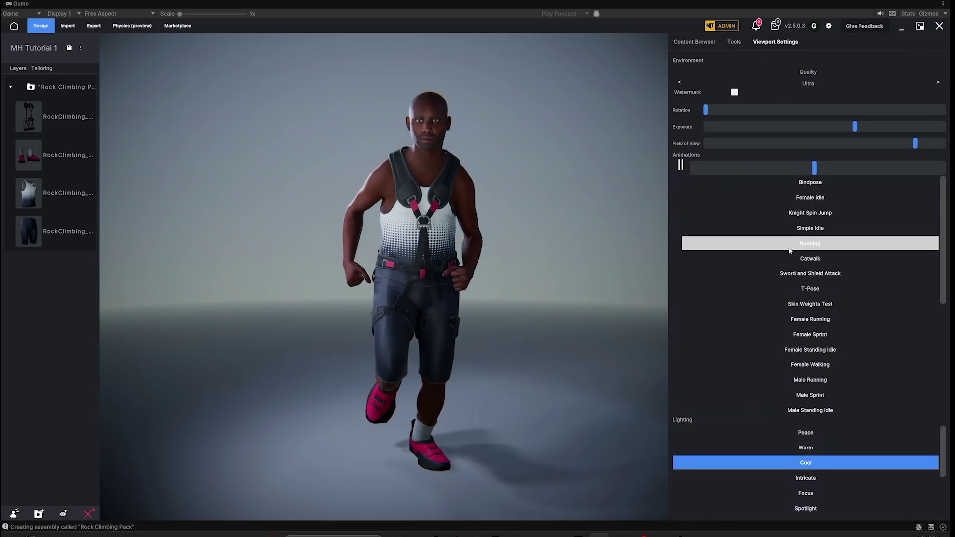
pyautogui.moveTo(555, 241); pyautogui.dragTo(577, 241)
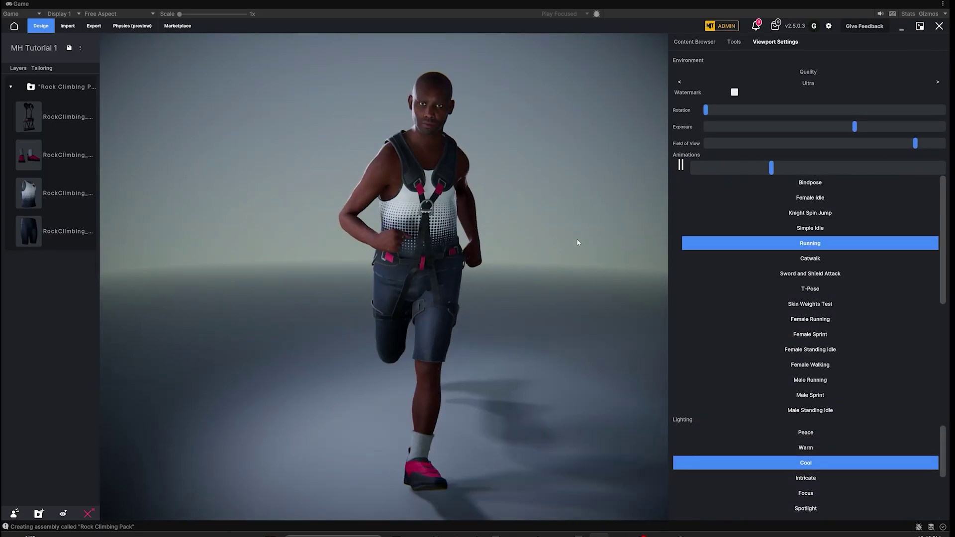
pyautogui.click(810, 183)
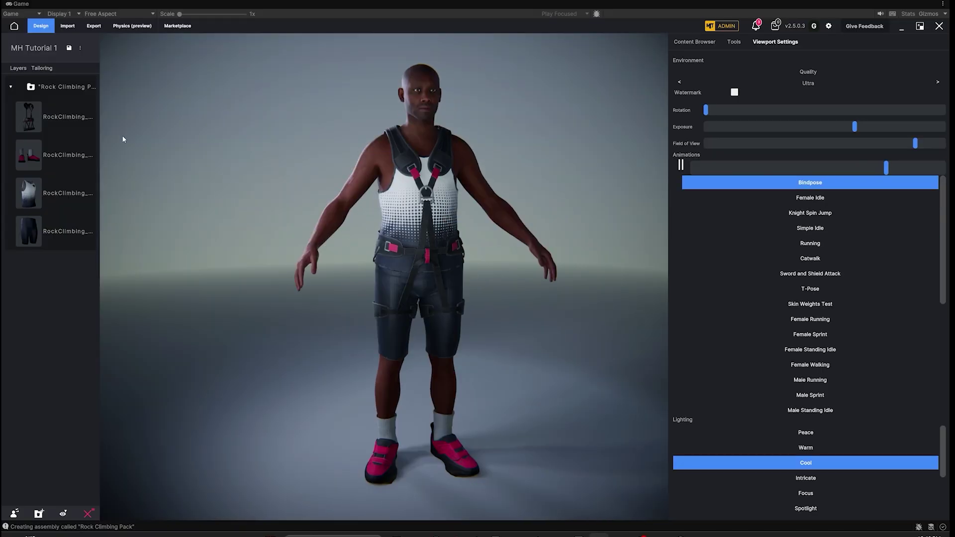
pyautogui.click(82, 88)
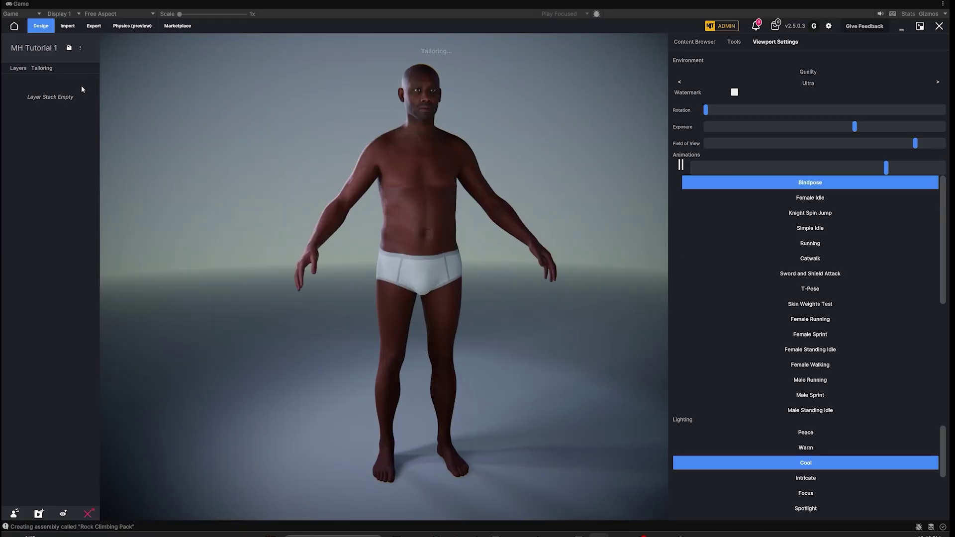
# Apply the Army Service Uniform, view it from the side, then delete it.
pyautogui.click(695, 42)
pyautogui.moveTo(773, 207)
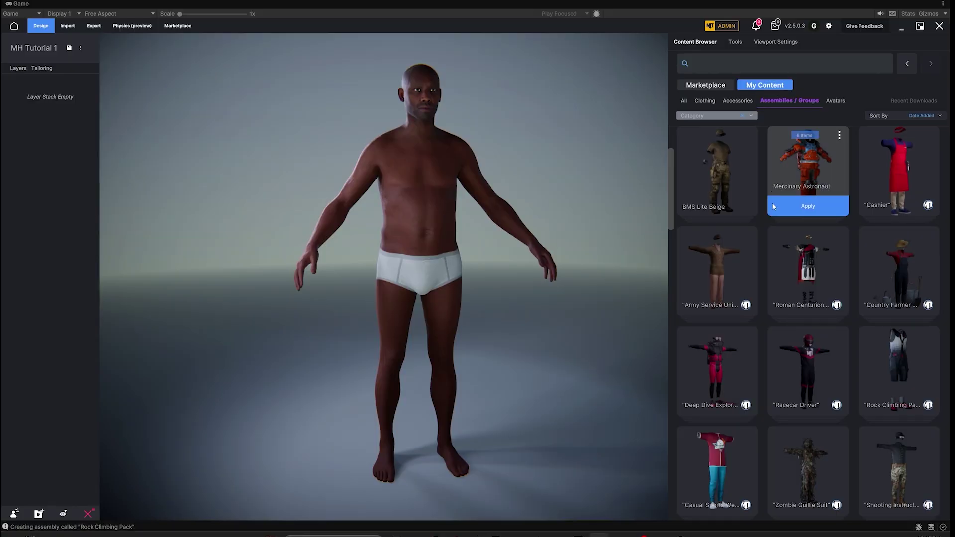
pyautogui.click(725, 312)
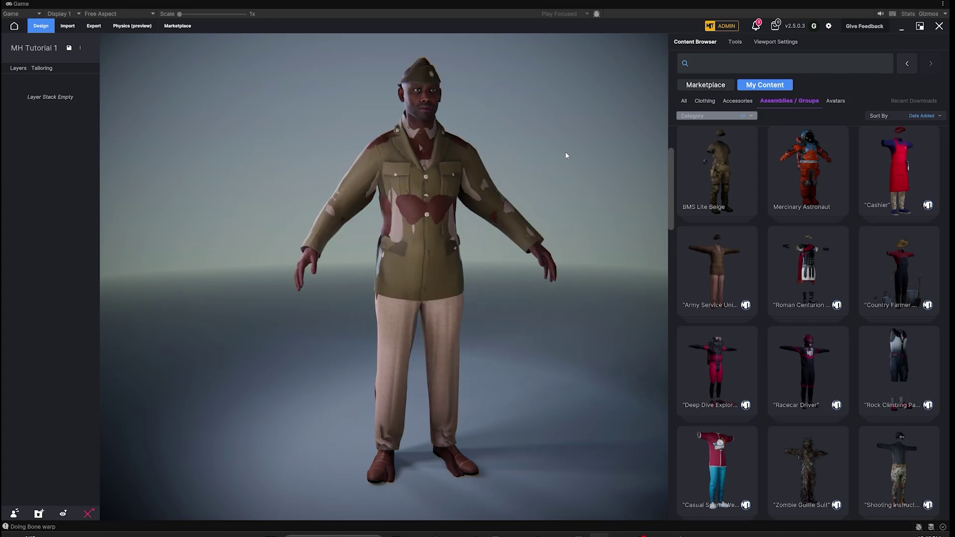
pyautogui.moveTo(600, 162); pyautogui.dragTo(188, 169)
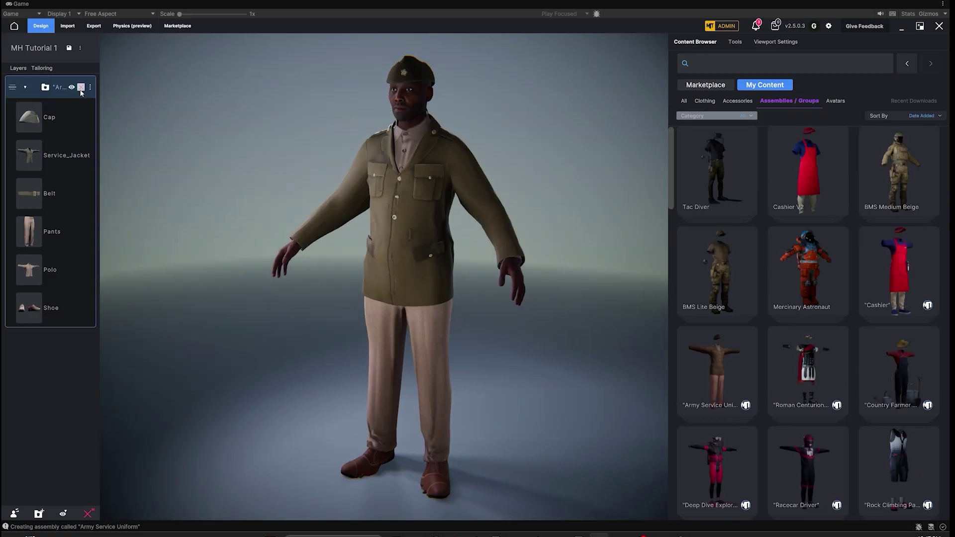
pyautogui.click(80, 89)
# Orbit the viewport to inspect the Casual Sports Wear jersey, joggers and sneakers.
pyautogui.scroll(-3, 717, 171)
pyautogui.moveTo(716, 403); pyautogui.dragTo(374, 203)
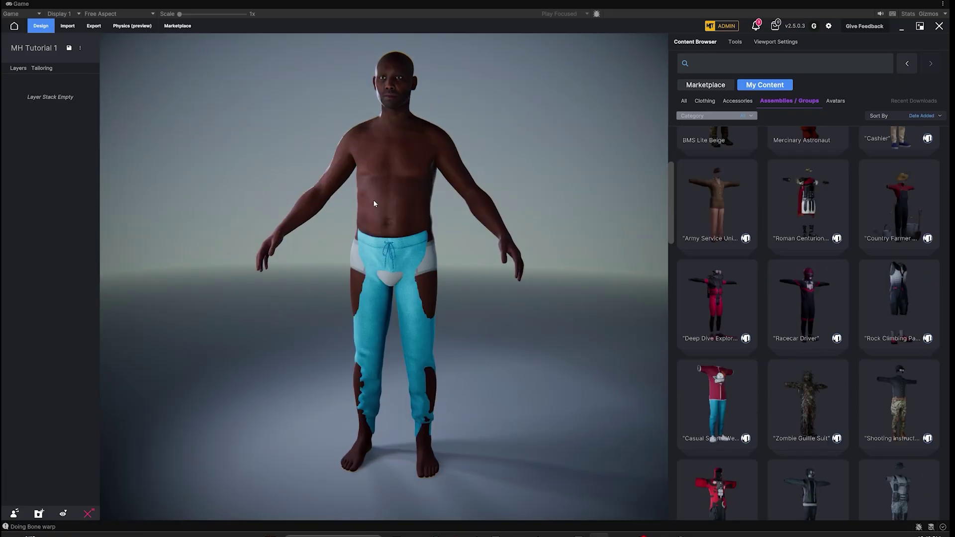
pyautogui.scroll(1, 717, 403)
pyautogui.moveTo(472, 318); pyautogui.dragTo(557, 303)
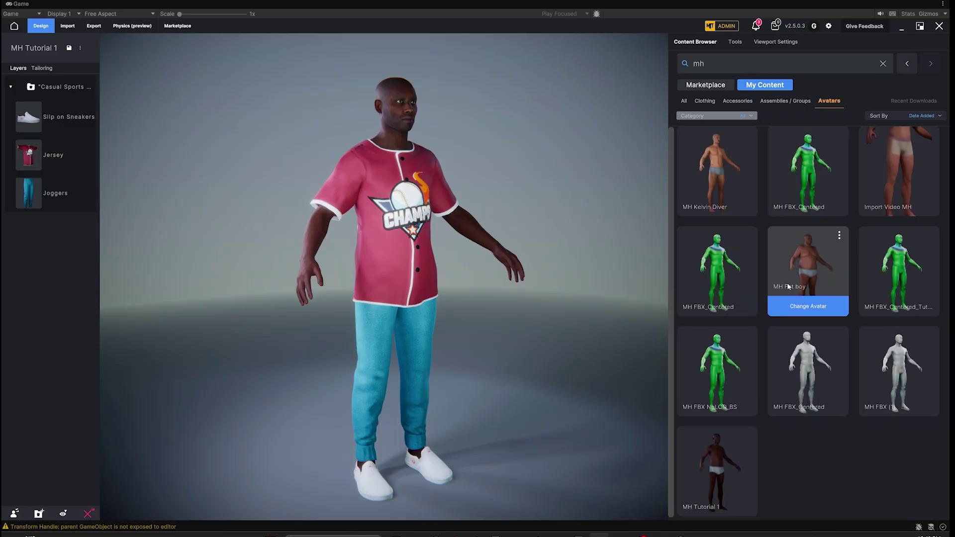
# Transfer the casual sports outfit onto the MH Fat boy avatar and orbit to inspect it.
pyautogui.click(816, 304)
pyautogui.click(509, 302)
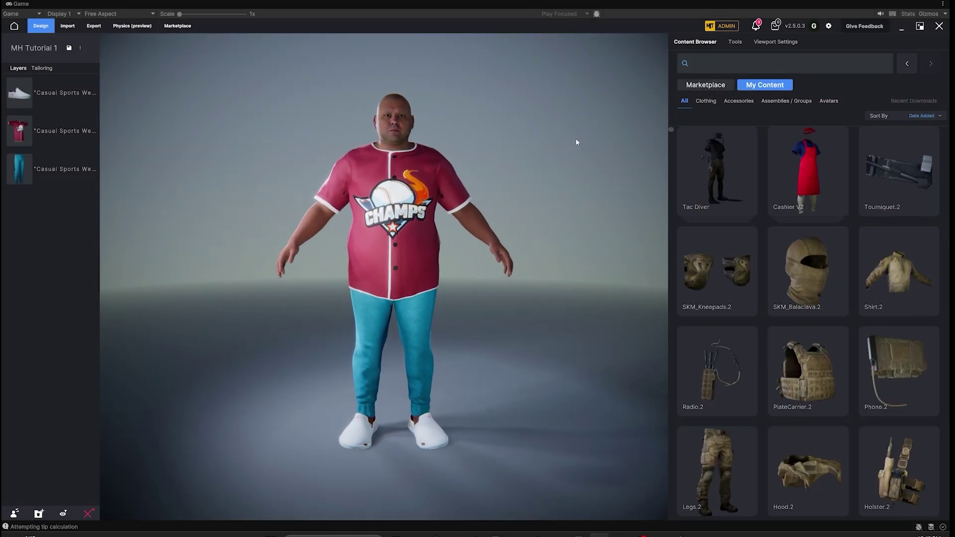
pyautogui.moveTo(449, 157); pyautogui.dragTo(424, 166)
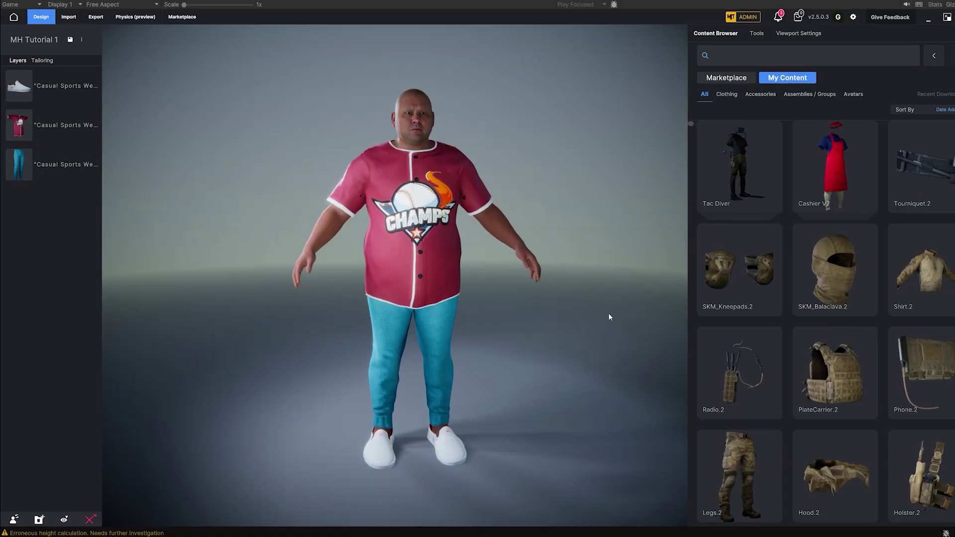
pyautogui.moveTo(623, 233)
pyautogui.mouseDown()
pyautogui.moveTo(601, 232)
pyautogui.moveTo(622, 235)
pyautogui.mouseUp()
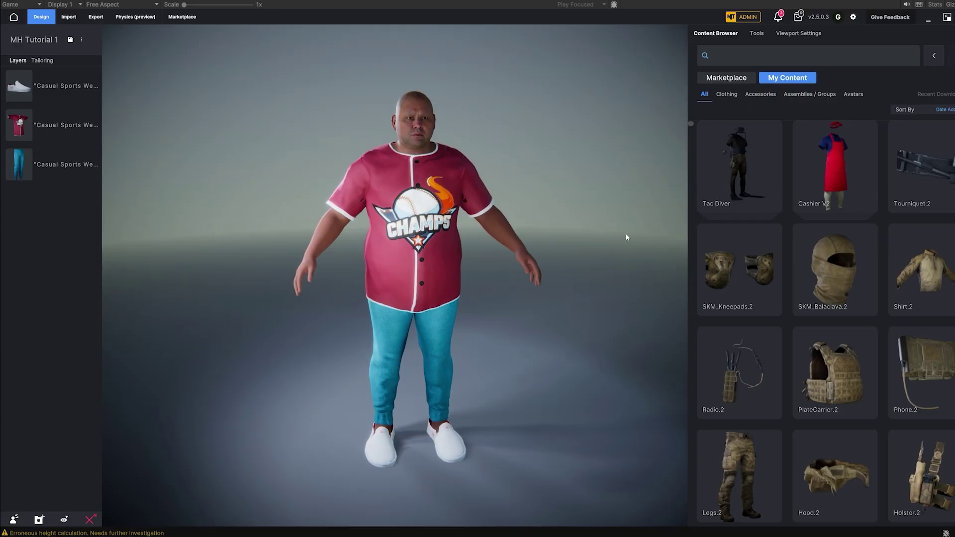
pyautogui.moveTo(461, 288)
pyautogui.mouseDown()
pyautogui.moveTo(557, 278)
pyautogui.moveTo(469, 286)
pyautogui.mouseUp()
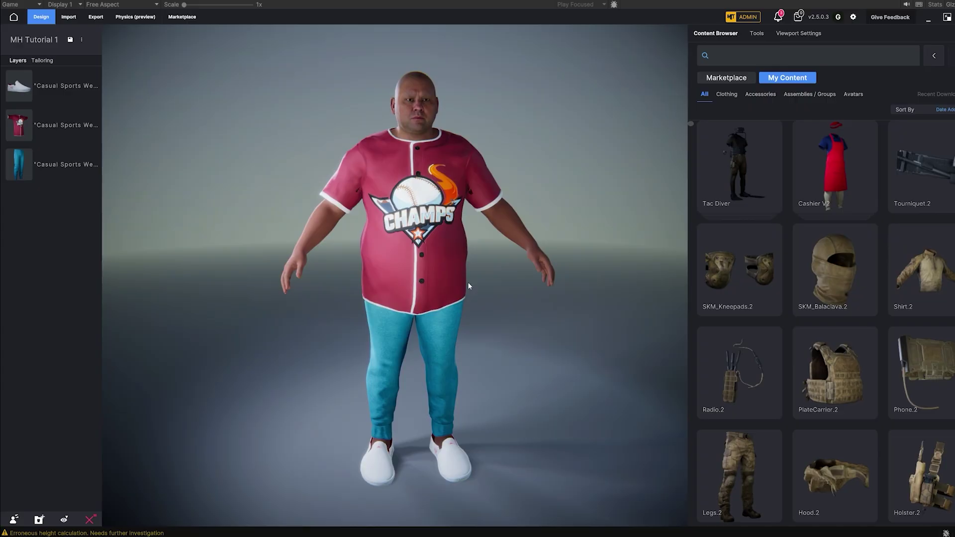
pyautogui.moveTo(710, 185)
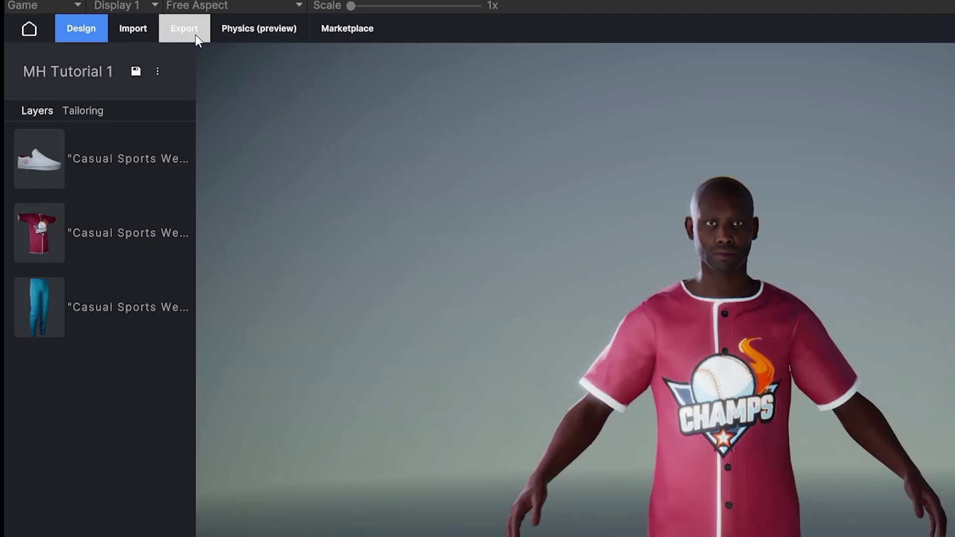
# Enable the Unreal Engine 5 bridge in Export, then bring up the Unreal blueprint.
pyautogui.click(100, 14)
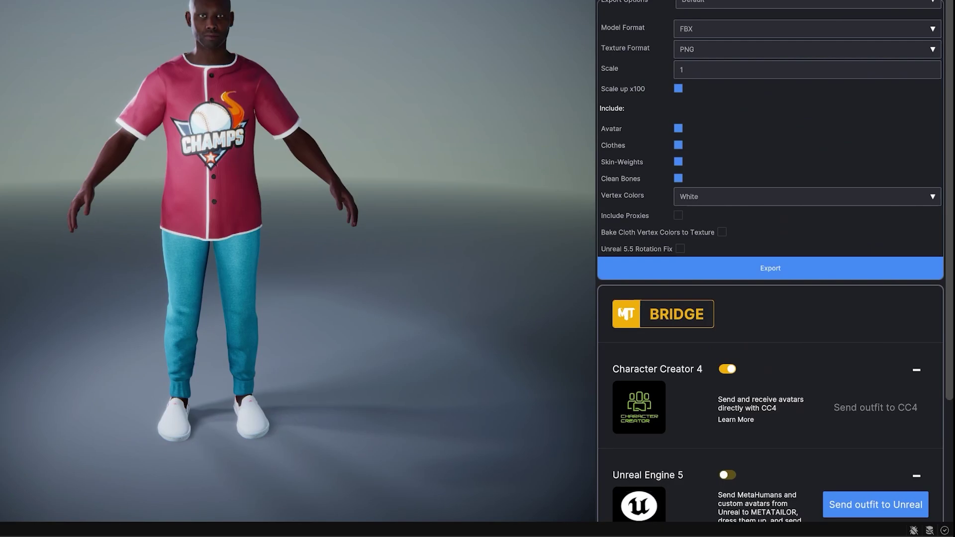
pyautogui.scroll(-3, 779, 114)
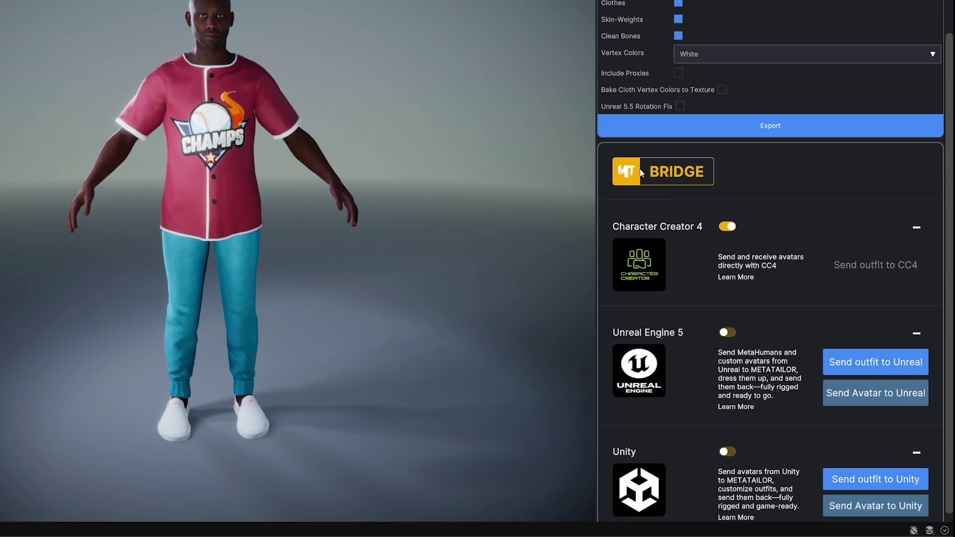
pyautogui.scroll(-1, 683, 195)
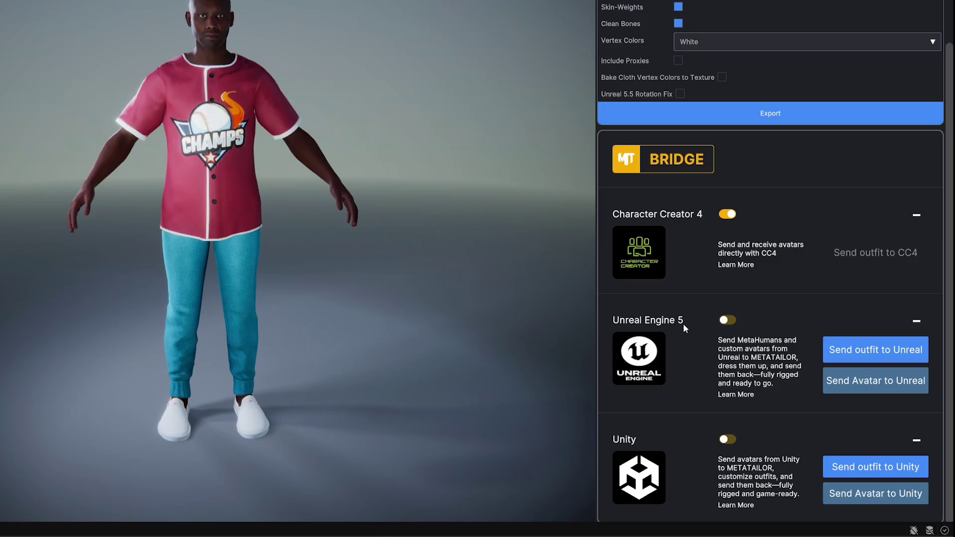
pyautogui.click(727, 321)
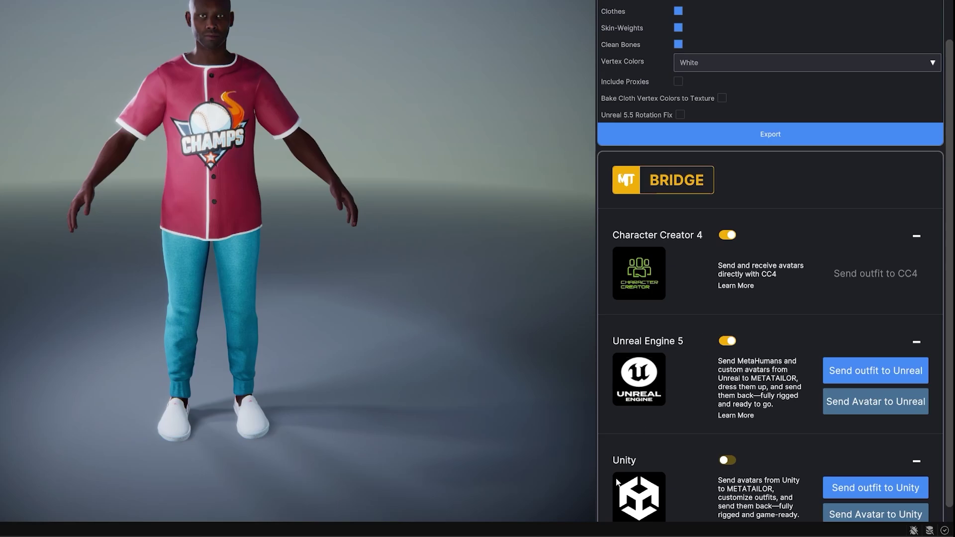
pyautogui.moveTo(616, 528)
pyautogui.click(667, 485)
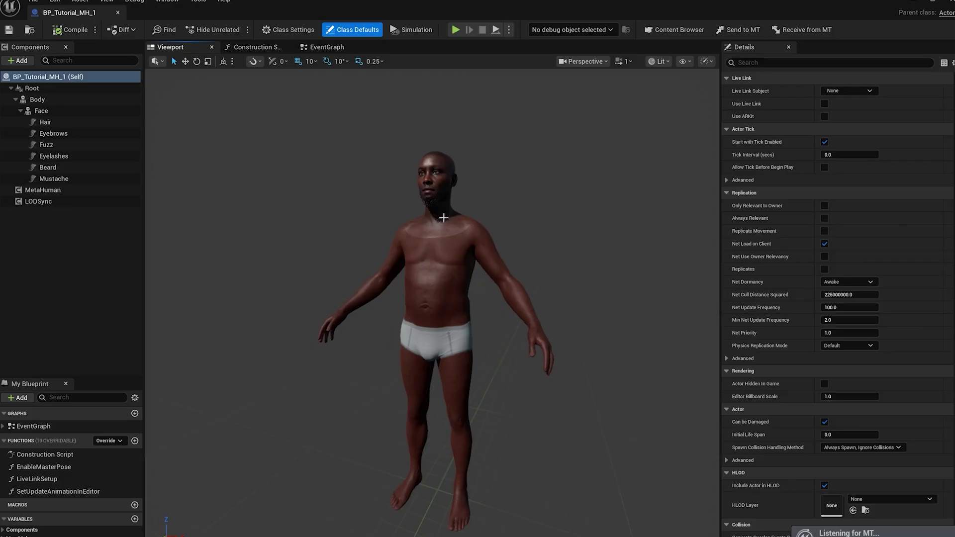
# Cancel the old Listening toast, start Receive from MT, and return to METATAILOR.
pyautogui.moveTo(449, 202); pyautogui.dragTo(480, 242, button='middle')
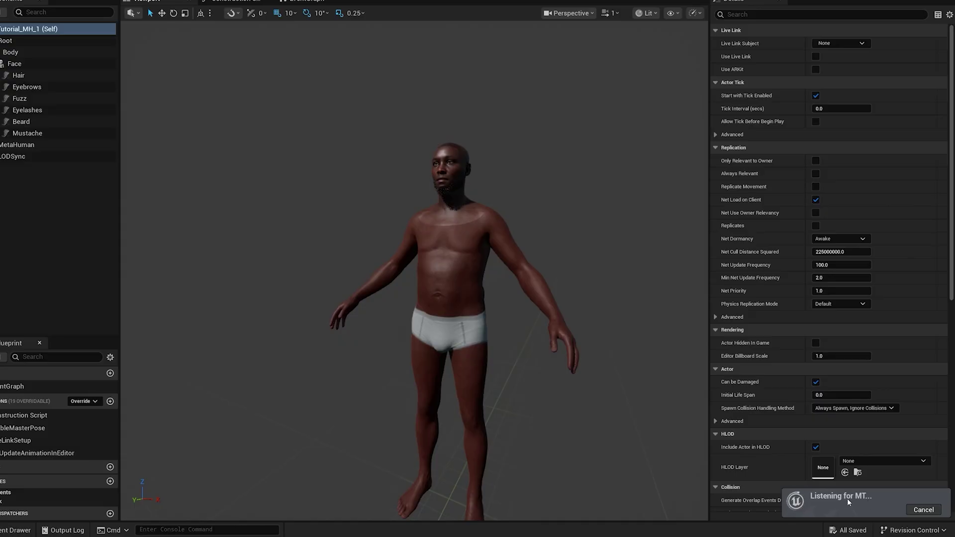
pyautogui.click(924, 510)
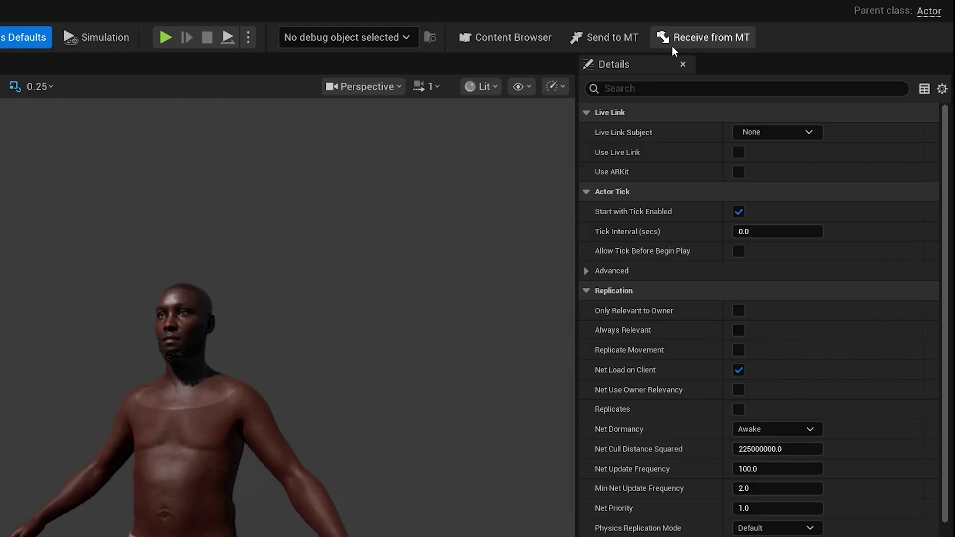
pyautogui.click(696, 38)
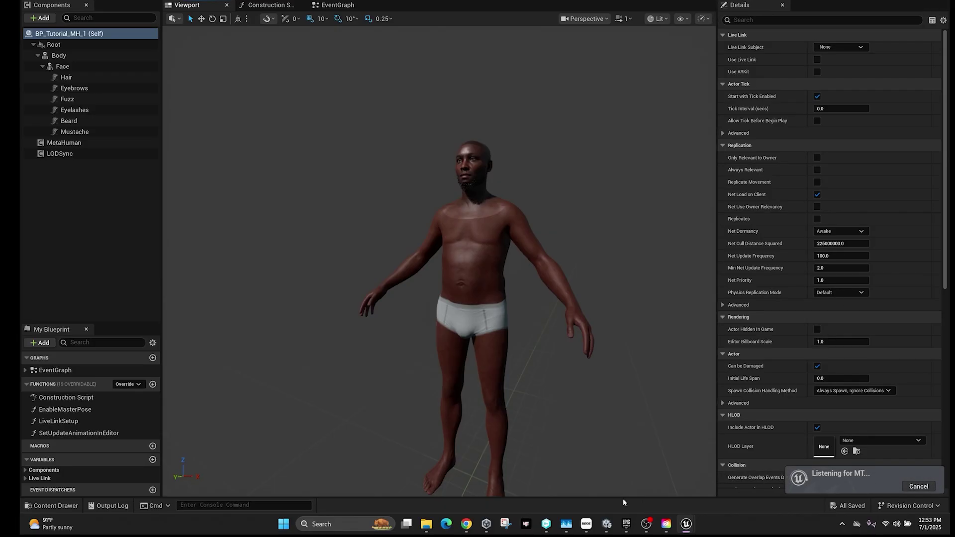
pyautogui.click(607, 525)
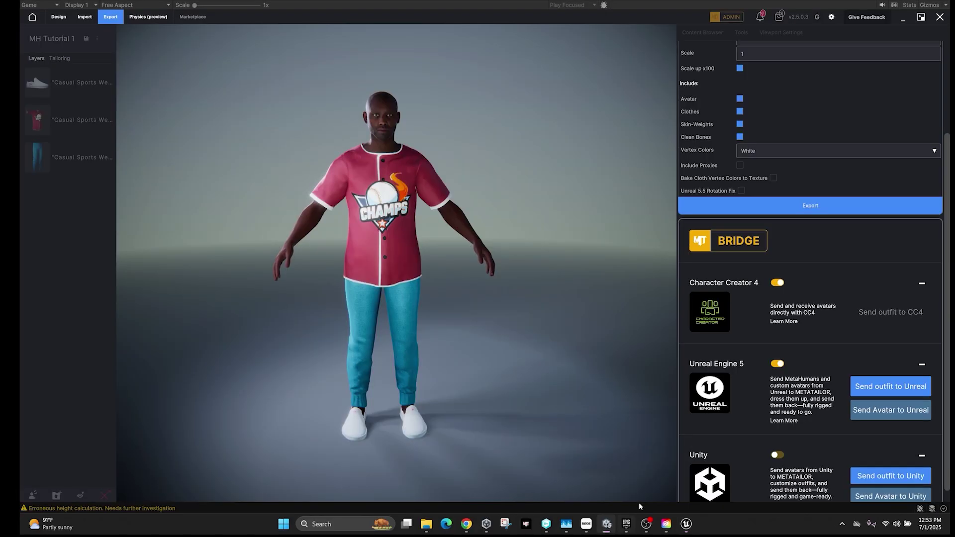
# Send the casual sports outfit to Unreal from the Bridge panel.
pyautogui.click(890, 388)
# Switch to Unreal Engine 5.6 to follow the MH Tutorial 1 outfit import.
pyautogui.moveTo(687, 524)
pyautogui.click(769, 483)
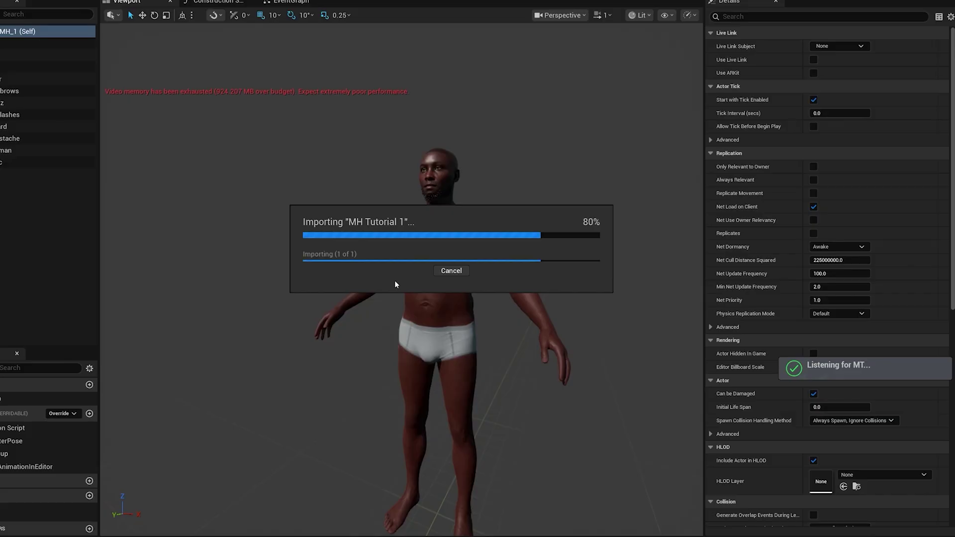